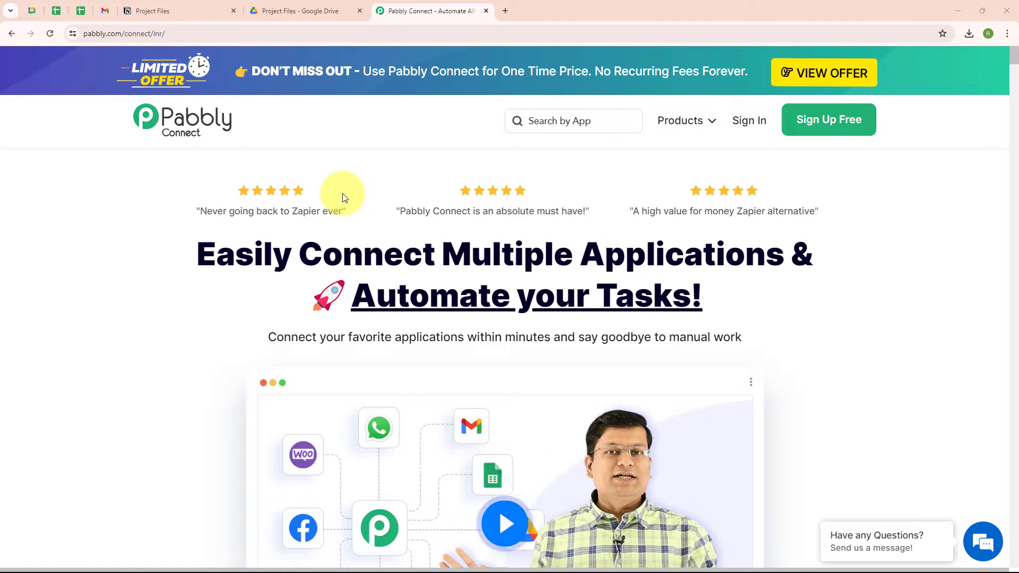
Review the Project Files table in Notion and the Project Files folder in Google Drive, and return to the Pabbly Connect page.
left_click(181, 6)
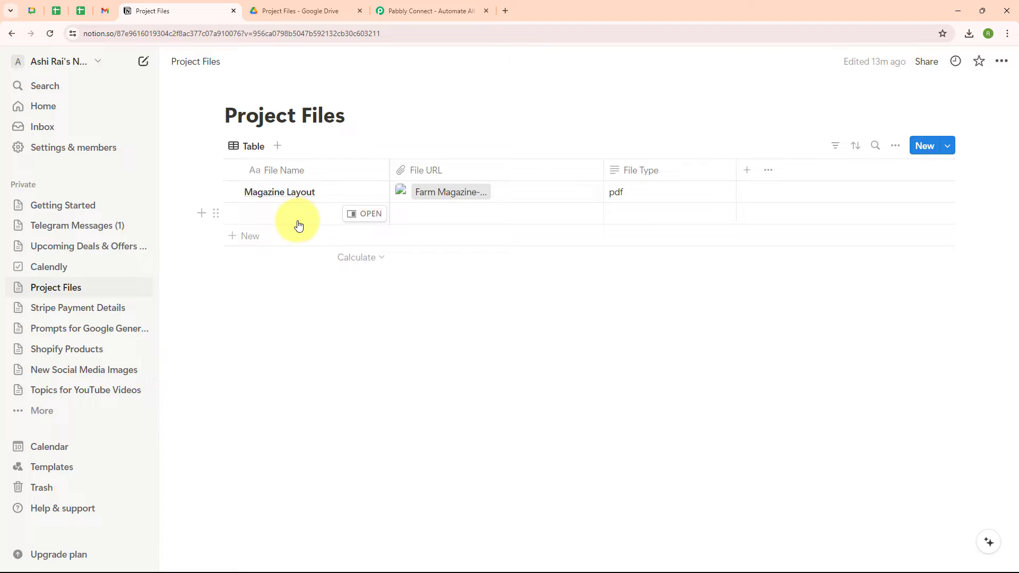
left_click(301, 14)
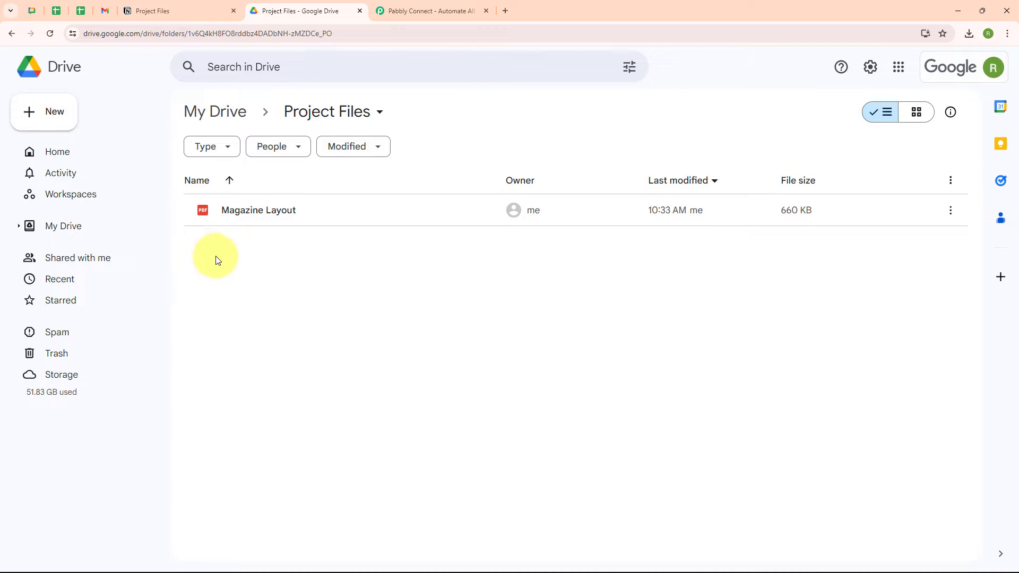
left_click(420, 7)
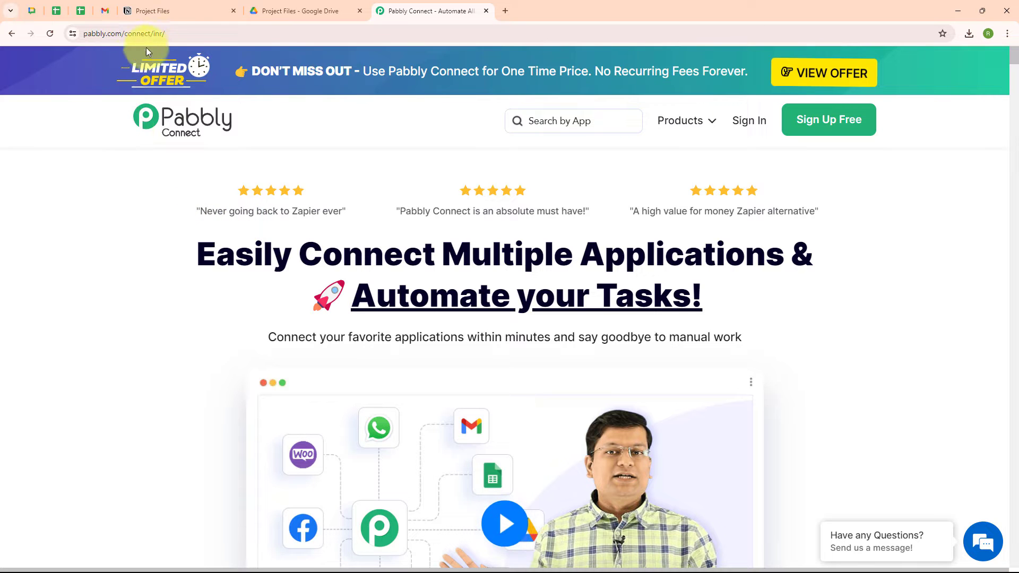
Sign in to Pabbly as an existing user and open the Pabbly Connect dashboard.
left_click(177, 32)
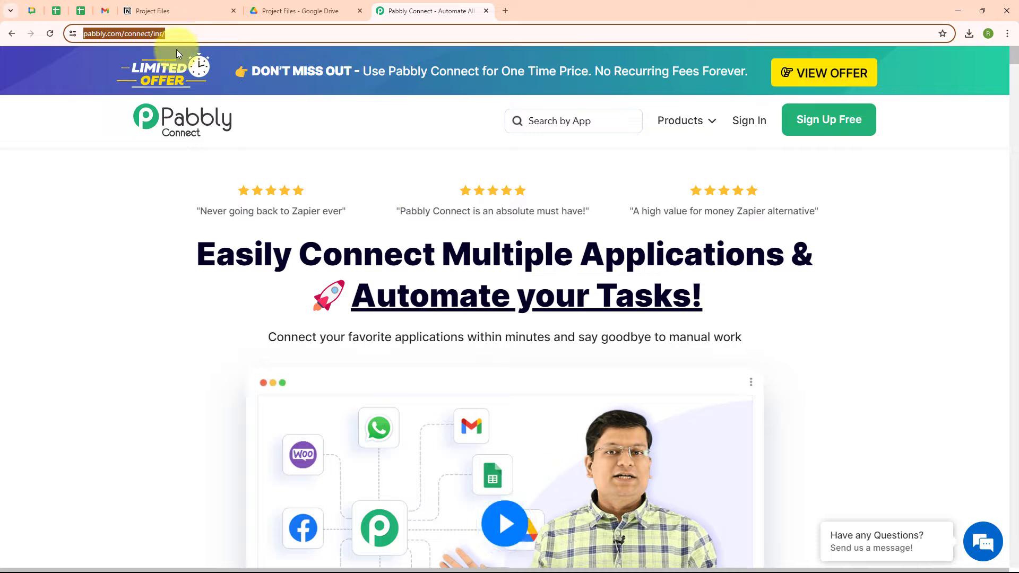
left_click(182, 182)
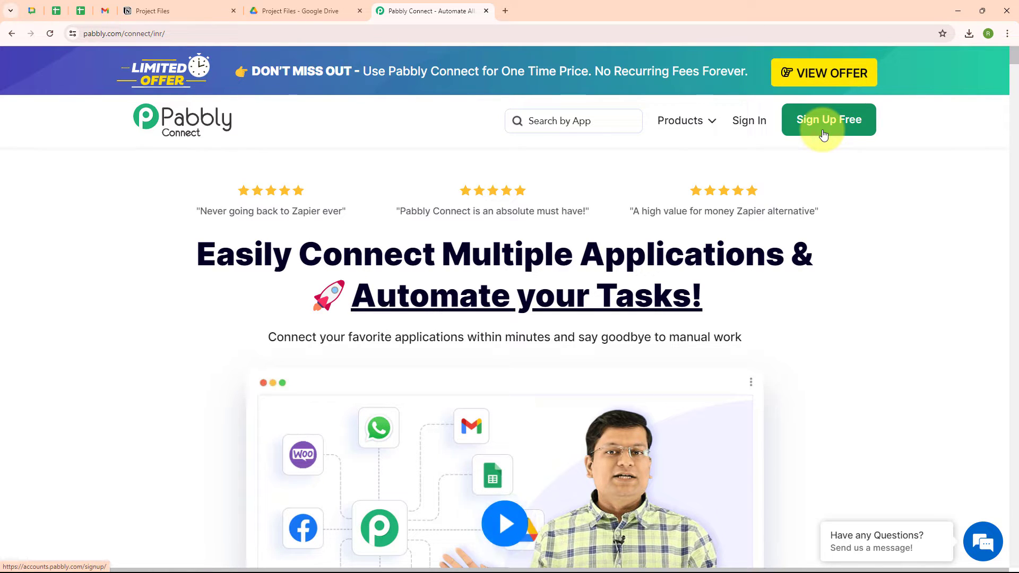
left_click(750, 122)
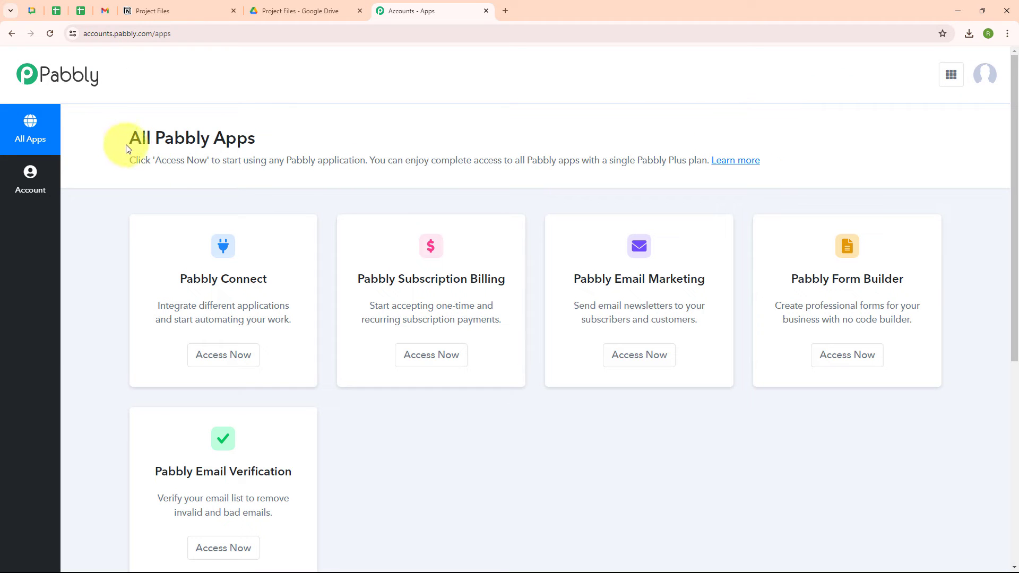
left_click_drag(129, 148, 336, 147)
left_click(348, 132)
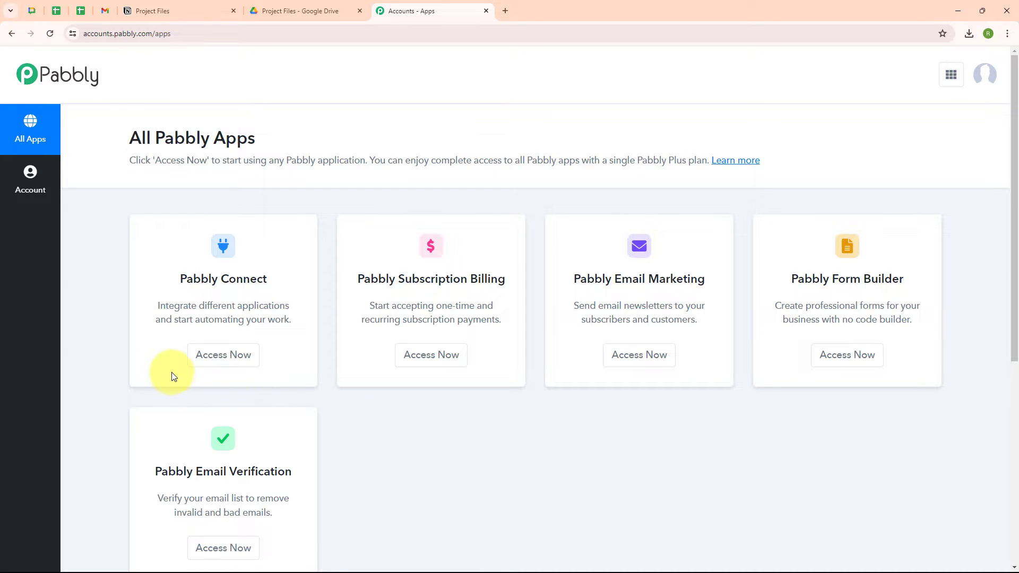
left_click(231, 353)
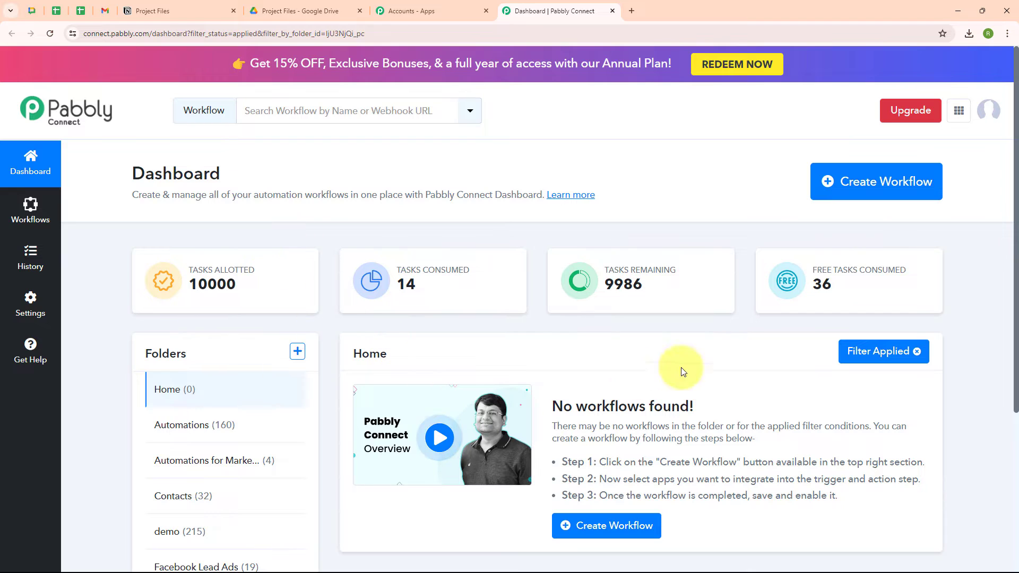
Start a new workflow named "Upload Google Drive Files from Notion Database" in the Automations folder.
left_click(857, 192)
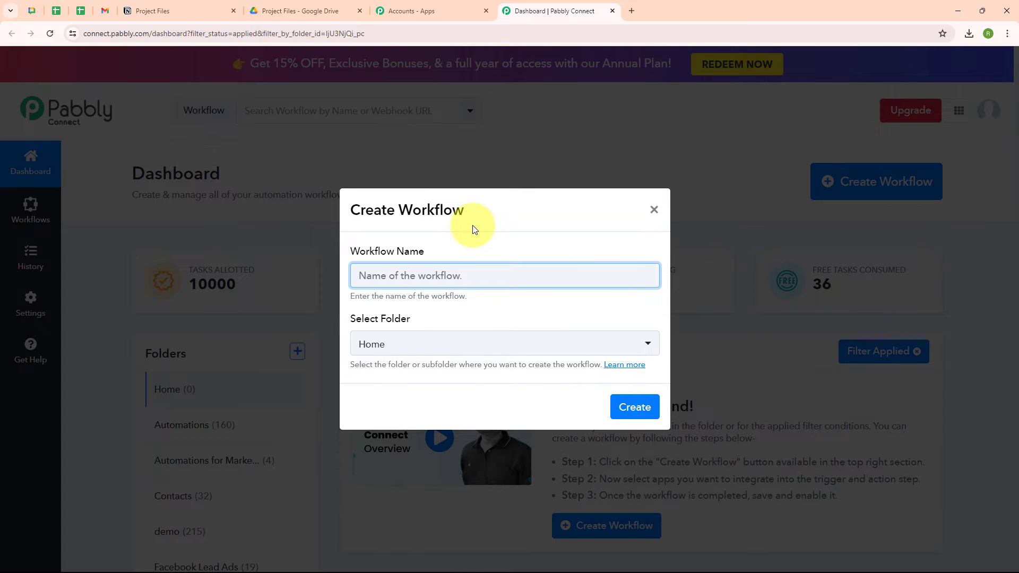
type("Upload Google Drive Files from Notion Database")
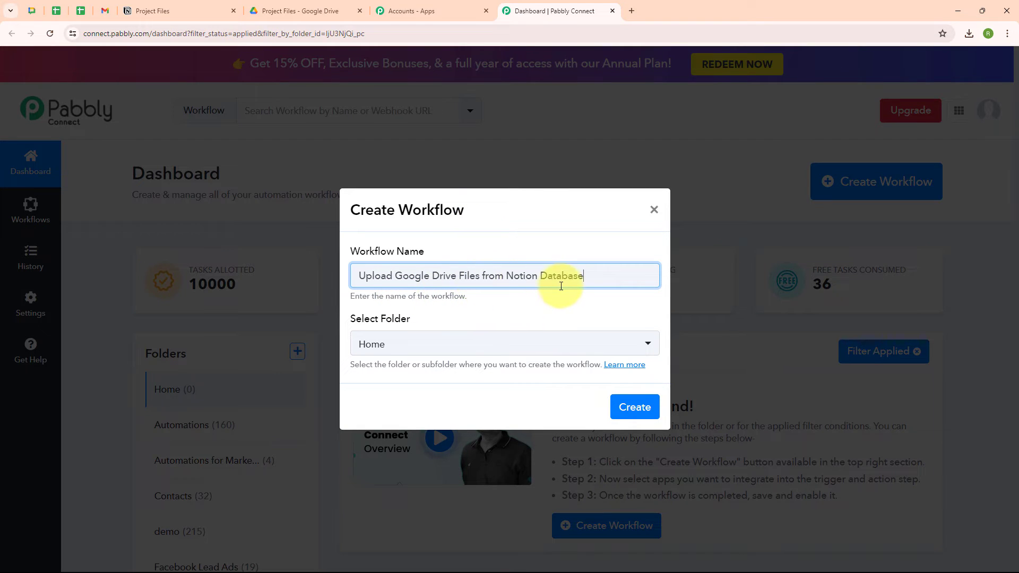
left_click(443, 345)
left_click(418, 158)
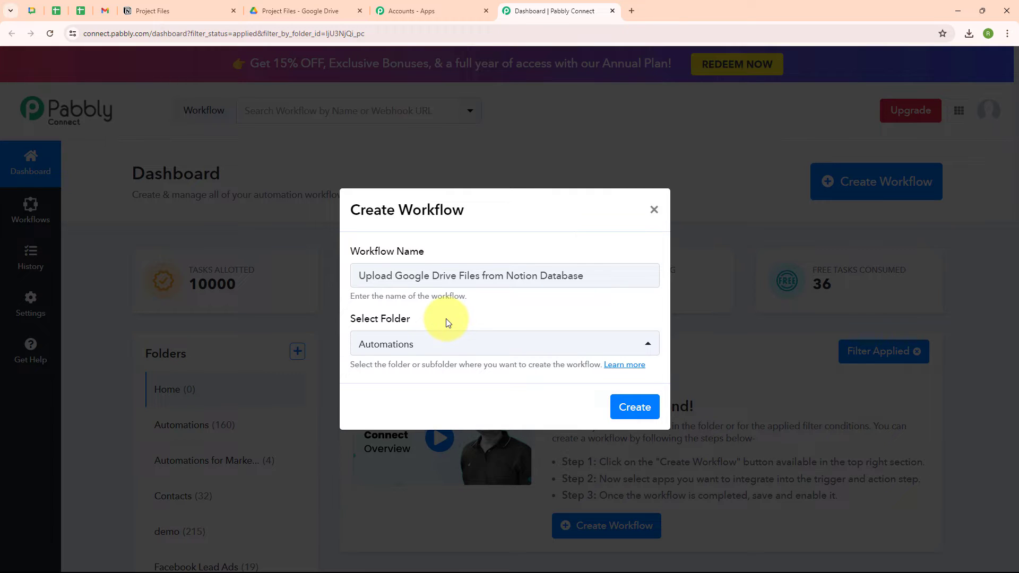
Read the help article about workflow folders and return to the new workflow's settings.
left_click(629, 365)
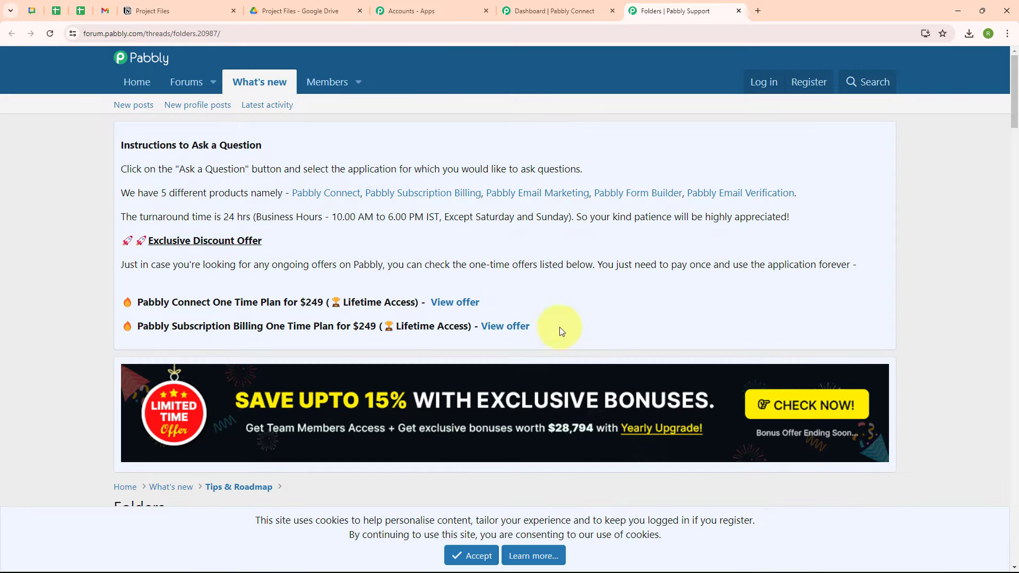
scroll(609, 361, "down", 5)
scroll(610, 361, "down", 3)
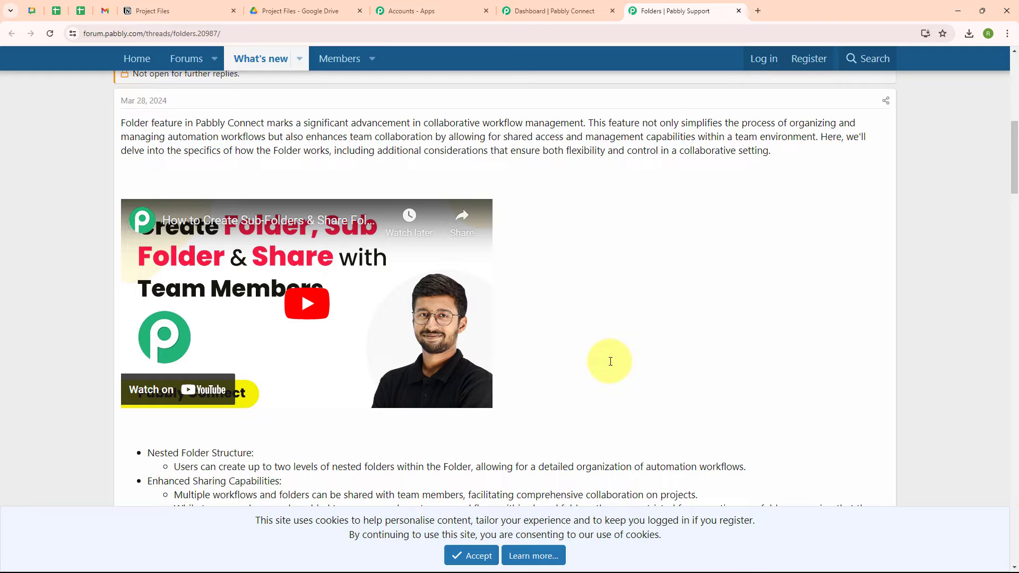
left_click(738, 11)
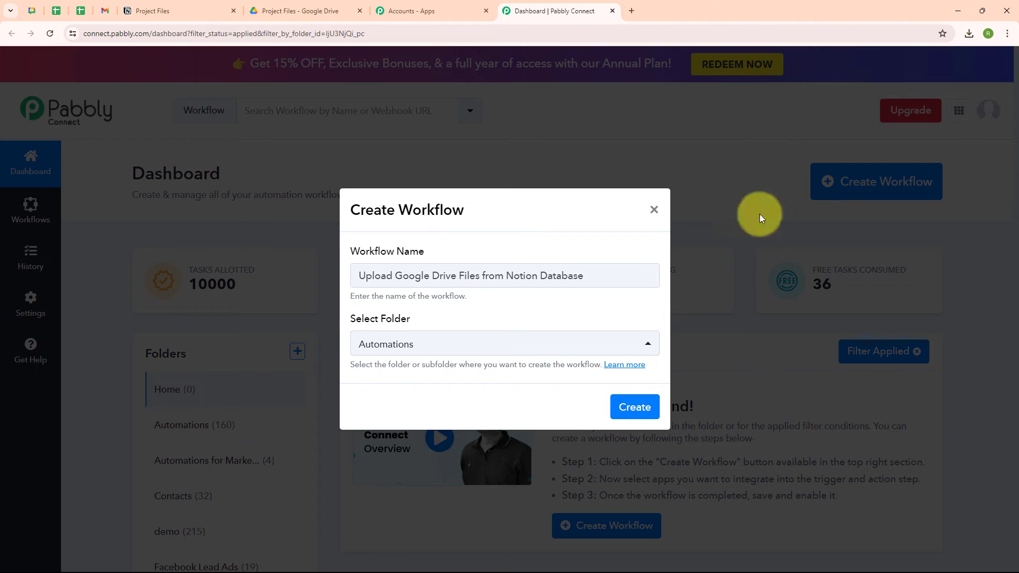
Create the workflow and set its trigger to Notion with the New Database Item event.
left_click(629, 415)
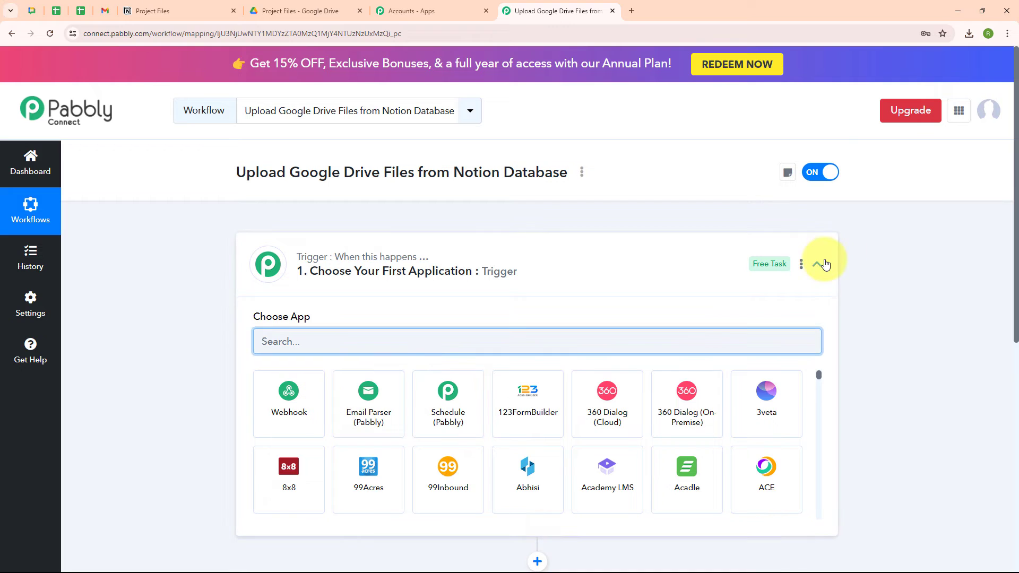
left_click(824, 263)
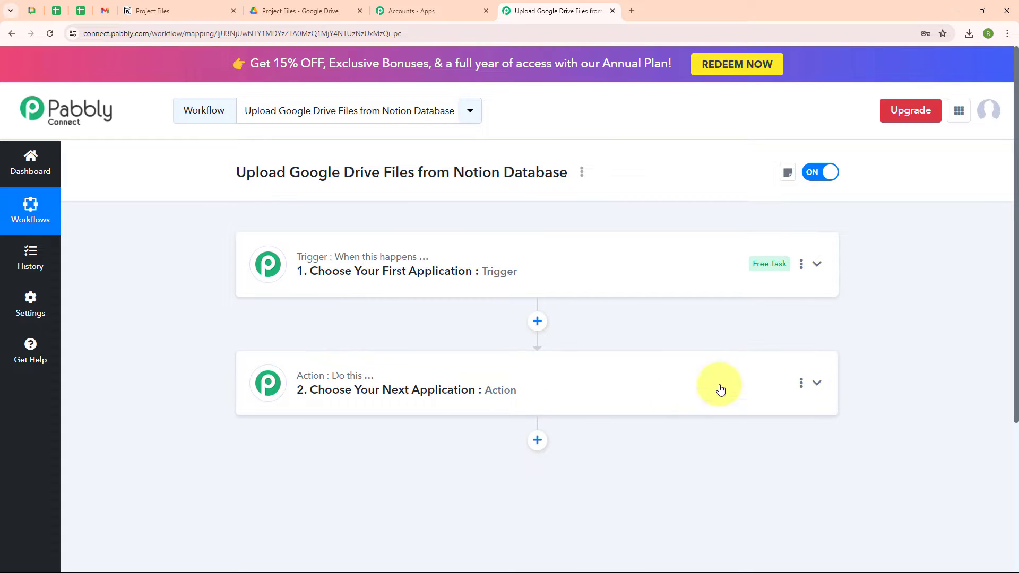
left_click(814, 264)
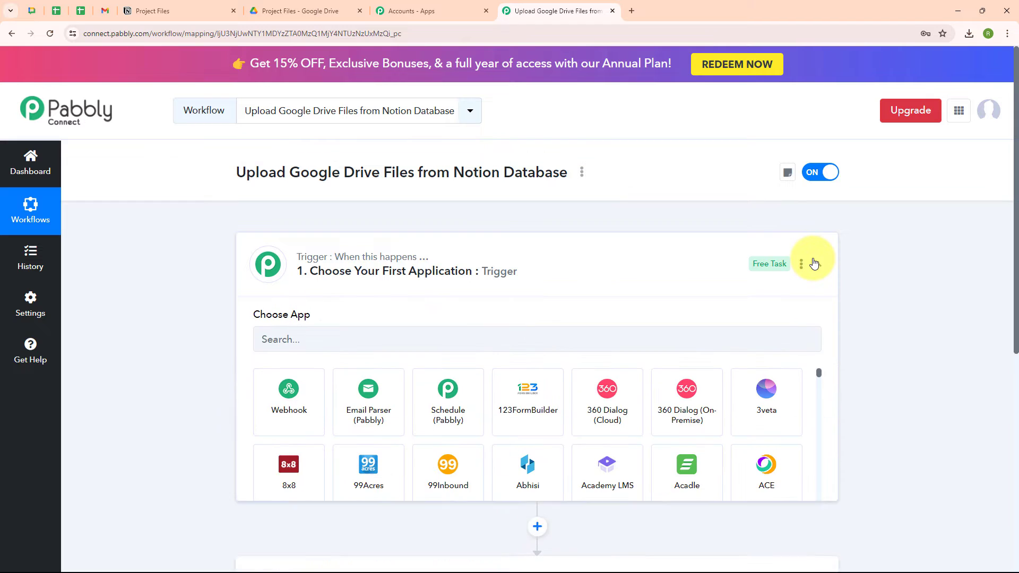
left_click(313, 341)
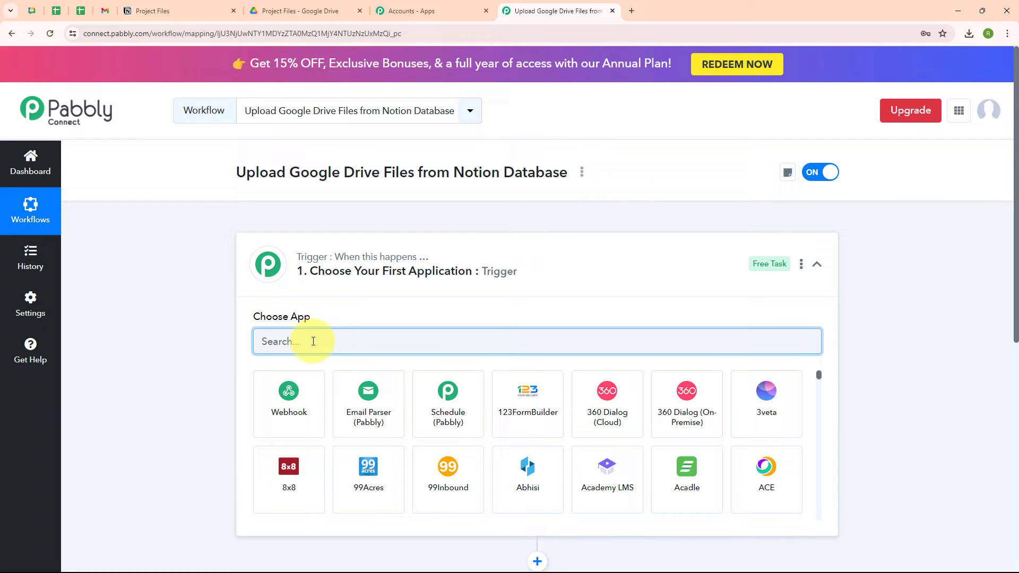
type("not")
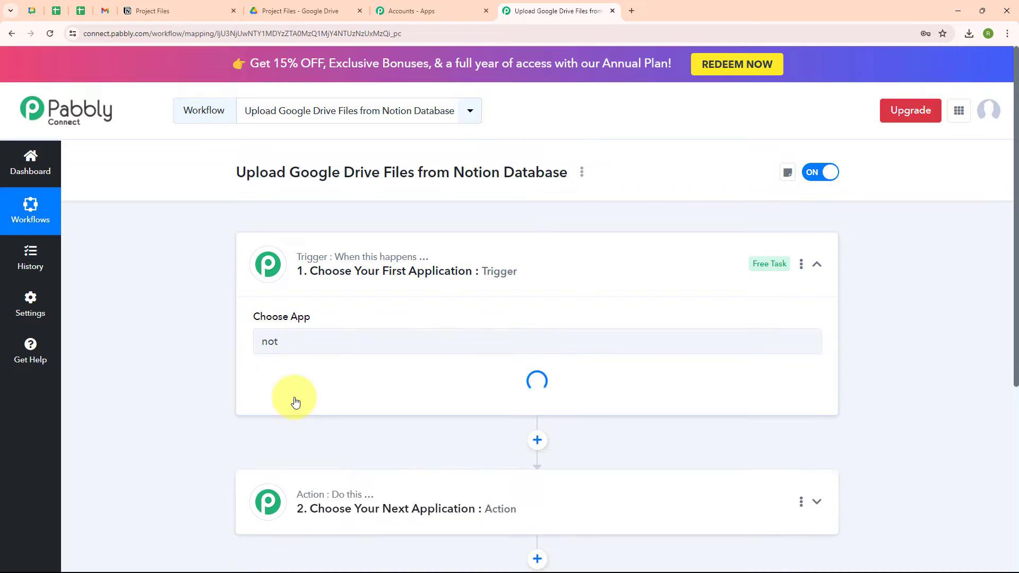
left_click(296, 401)
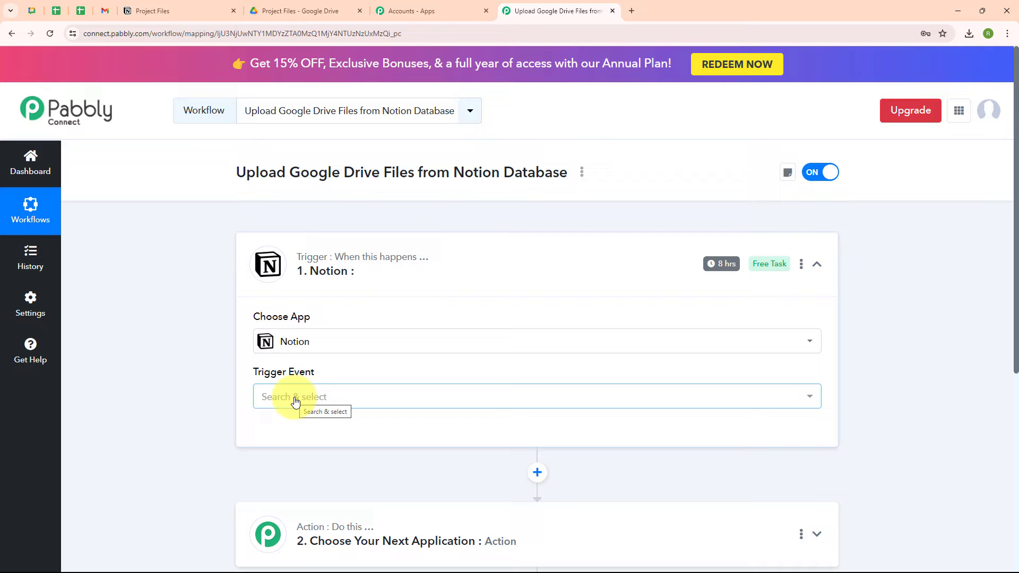
left_click(296, 401)
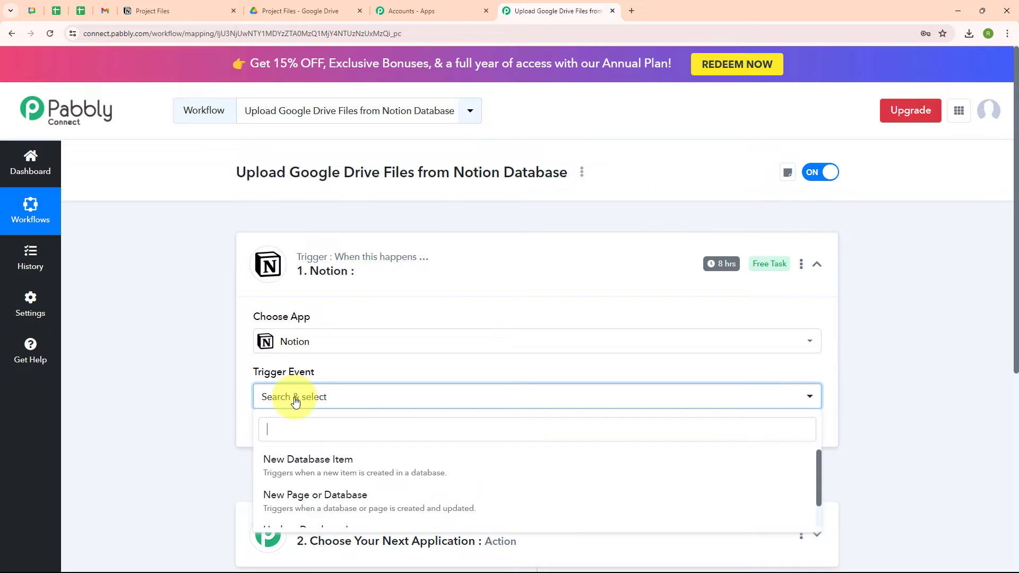
left_click(302, 472)
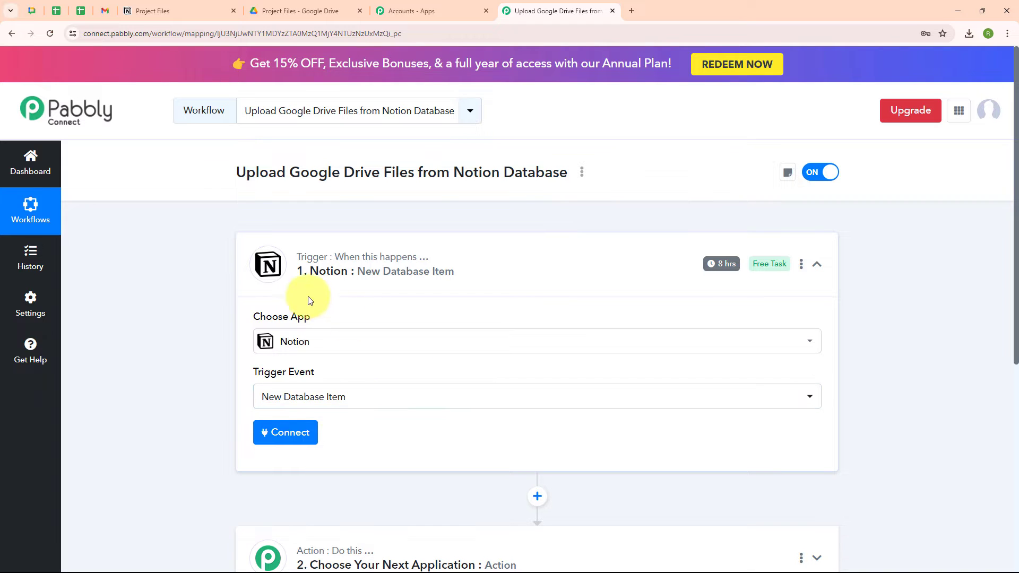
Connect the trigger to Notion through a new connection named Notion #12, allowing access to all pages of the workspace.
left_click(288, 445)
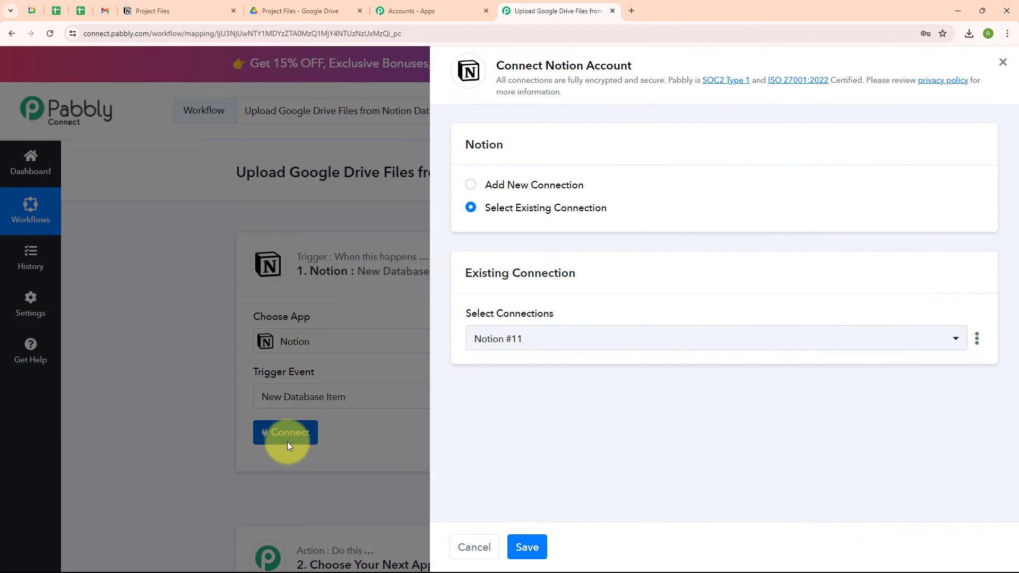
left_click(472, 185)
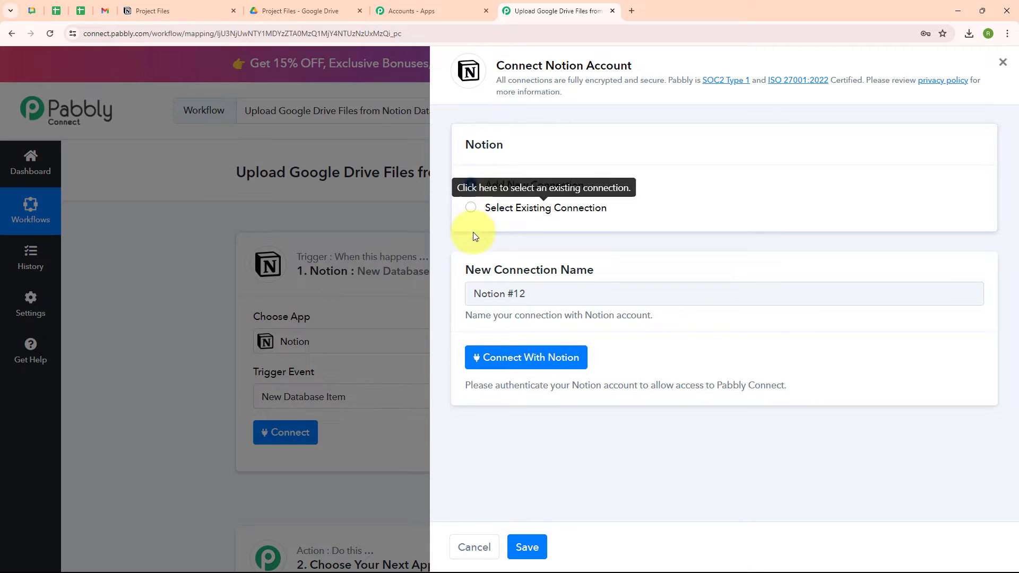
left_click(539, 366)
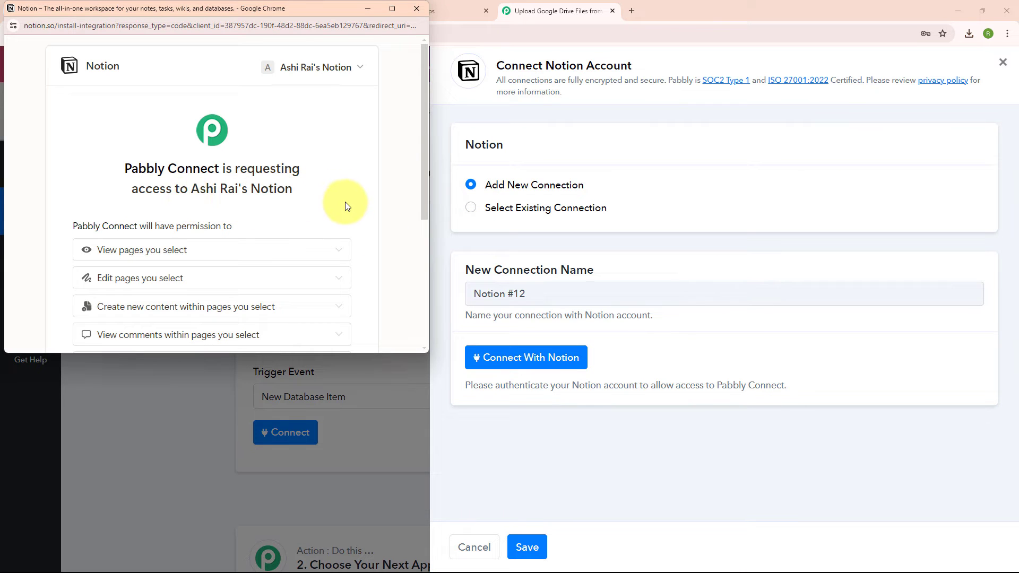
scroll(347, 208, "down", 4)
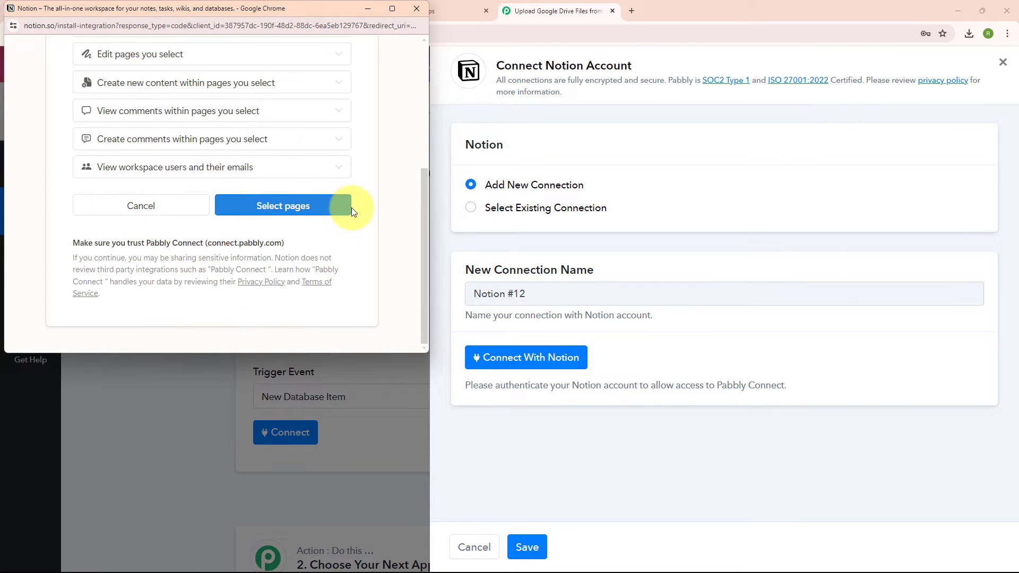
left_click(285, 207)
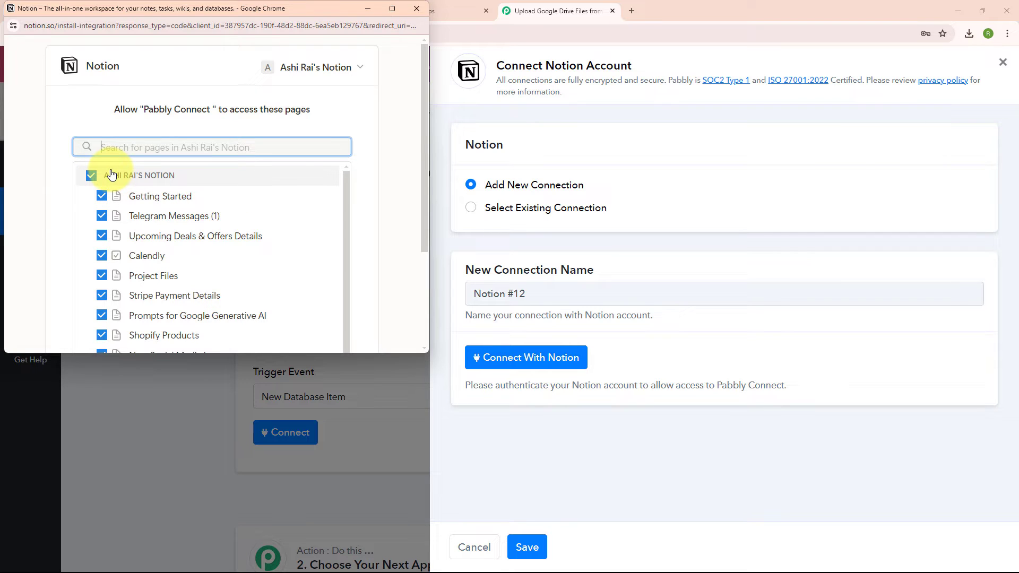
scroll(270, 211, "down", 1)
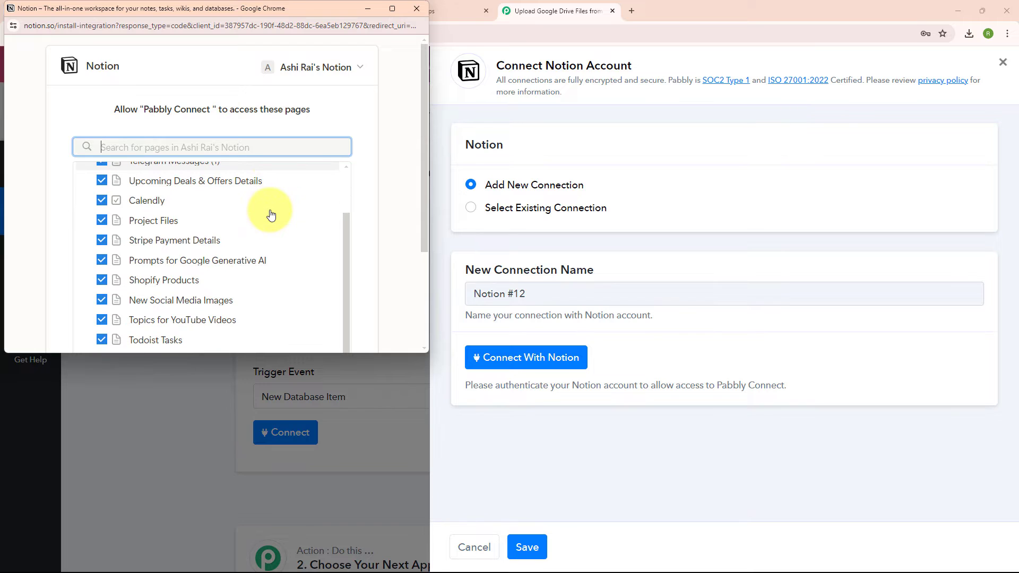
scroll(334, 215, "down", 3)
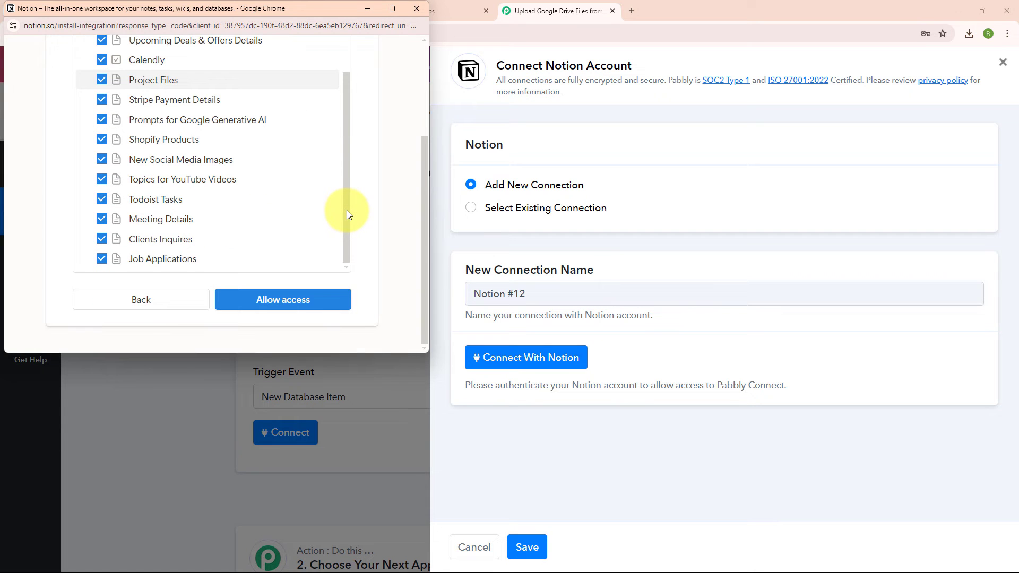
left_click(300, 300)
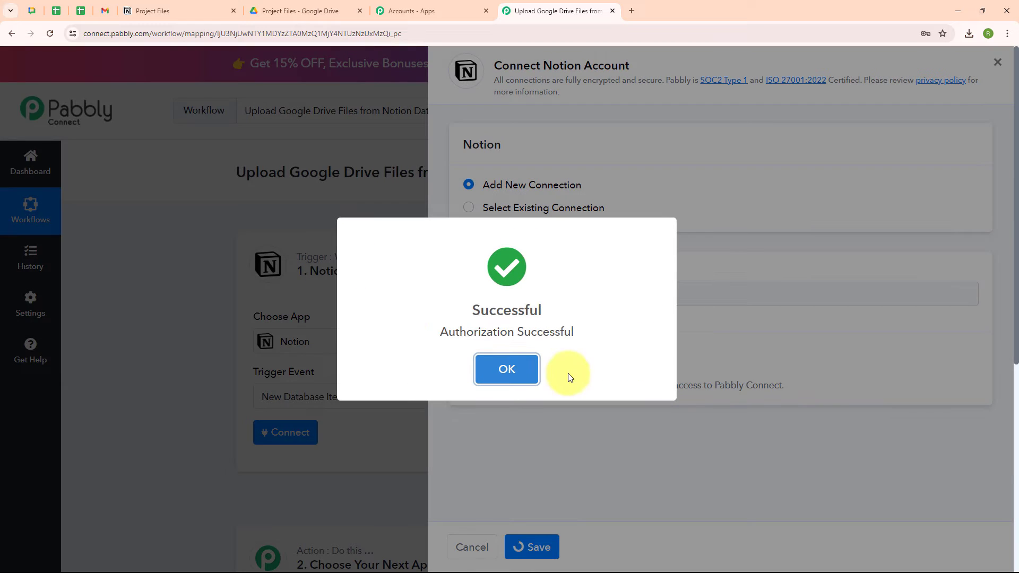
left_click(514, 368)
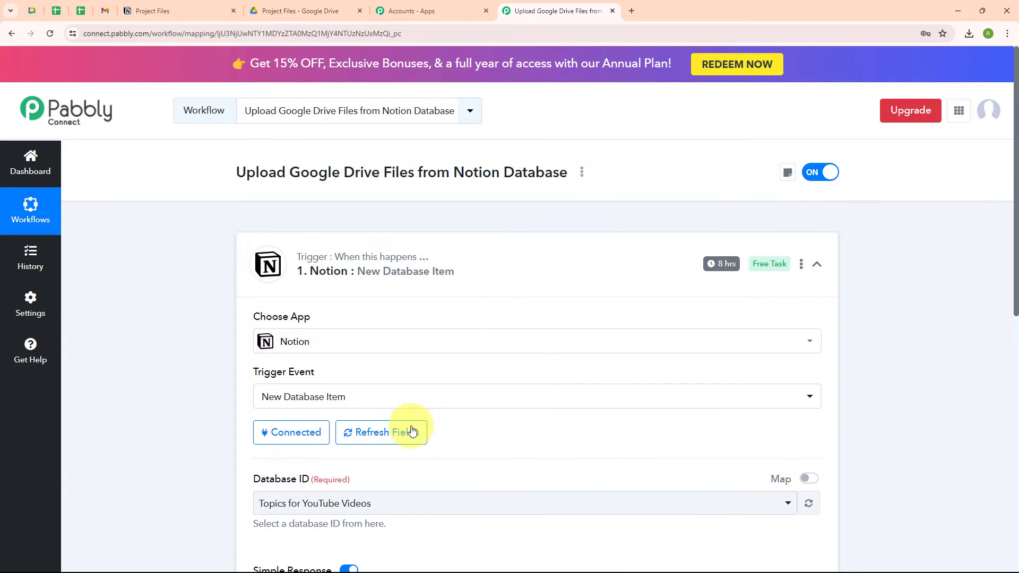
Set the Notion trigger's database to Project Files, checking the database's title in Notion.
left_click(218, 7)
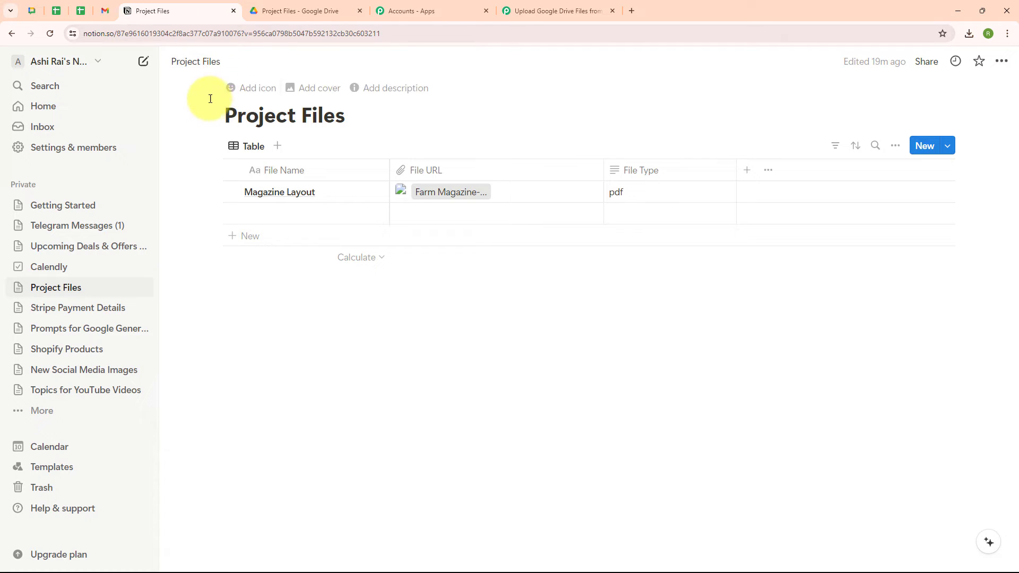
left_click(565, 6)
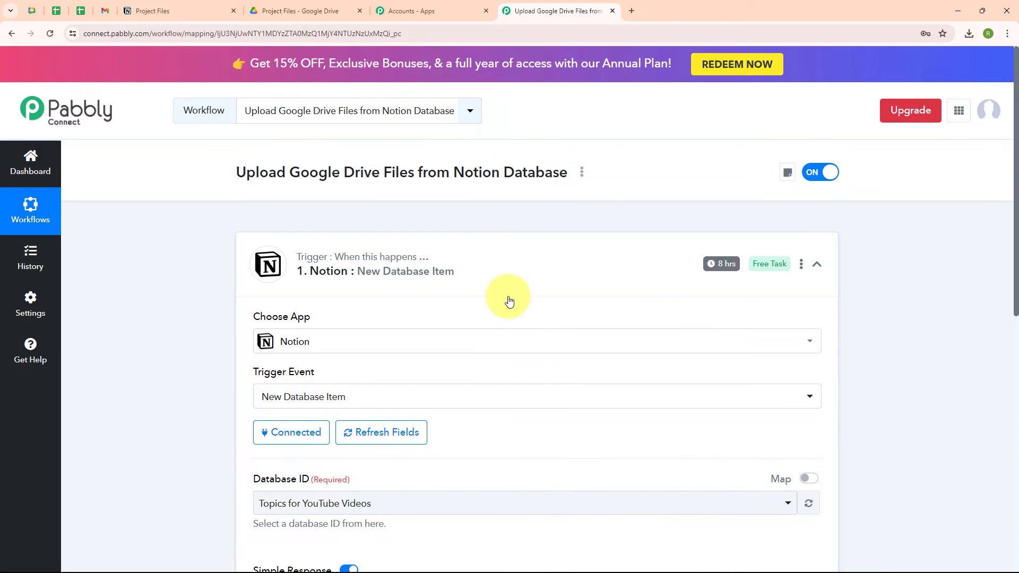
scroll(532, 418, "down", 3)
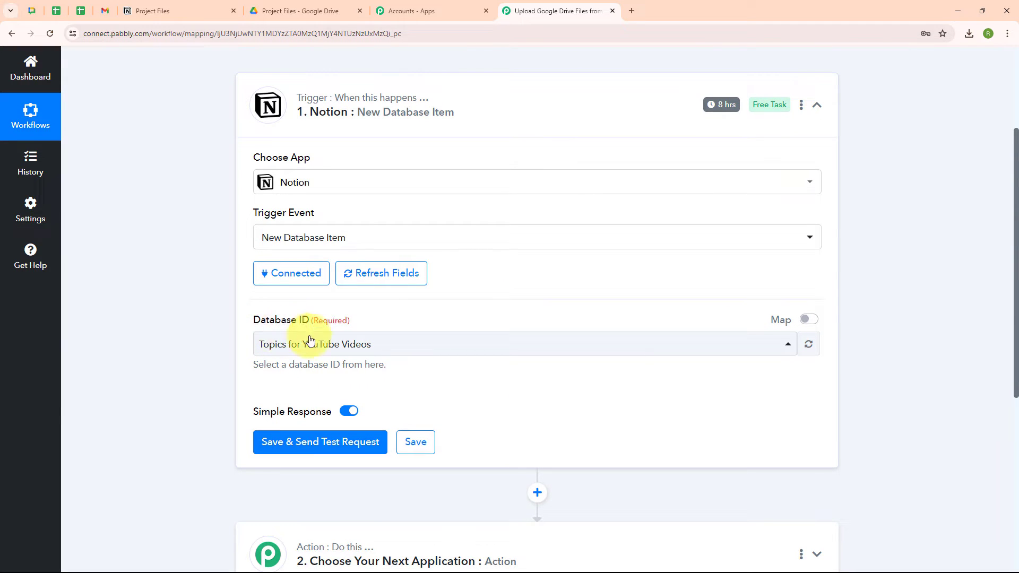
left_click(471, 353)
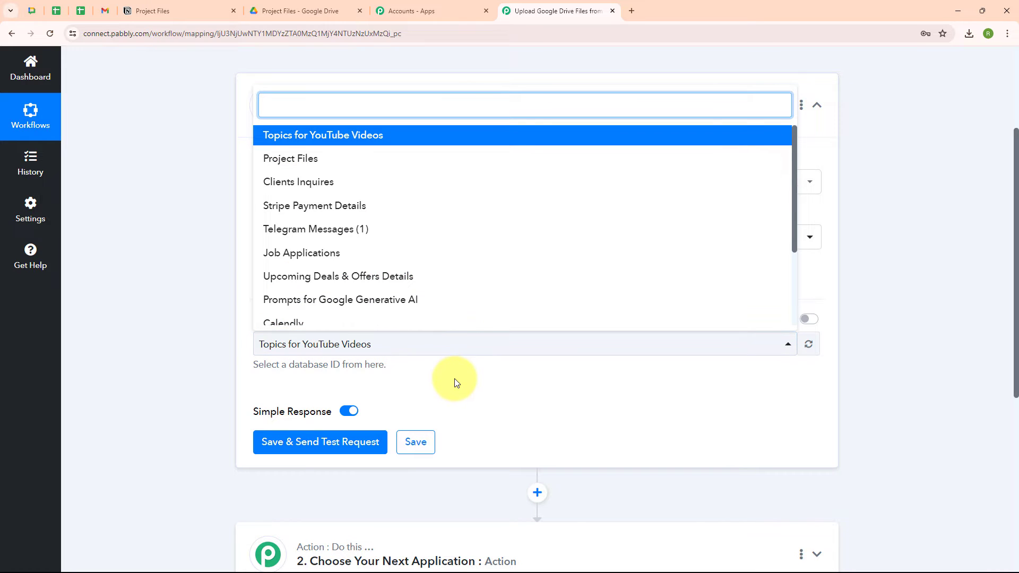
left_click(452, 379)
left_click(196, 13)
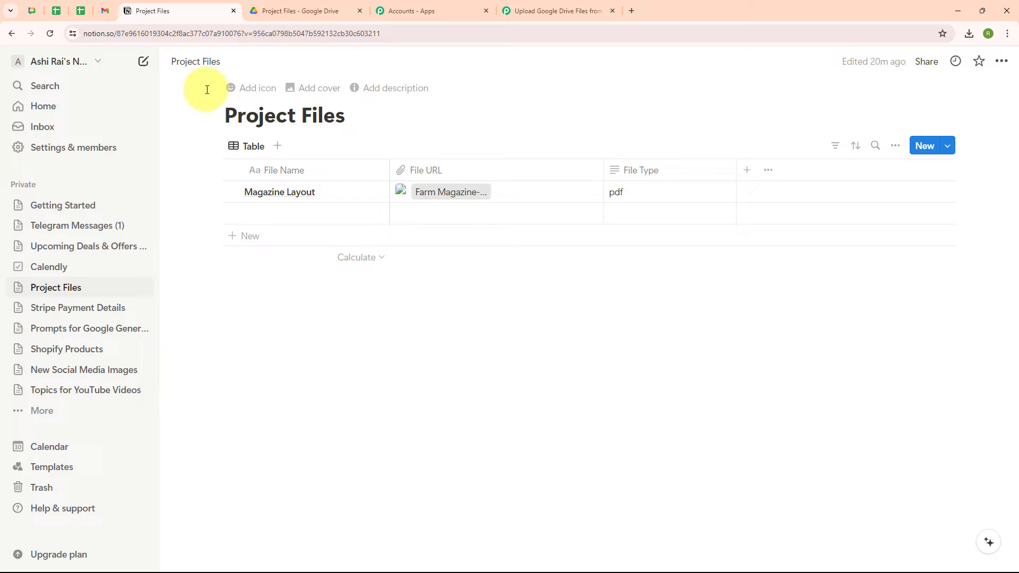
left_click(577, 7)
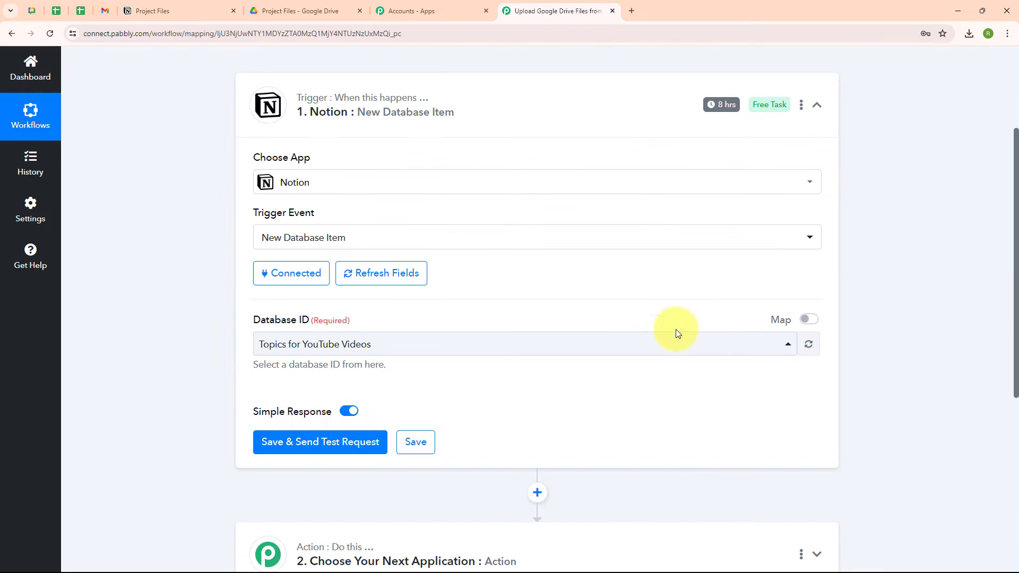
left_click(377, 350)
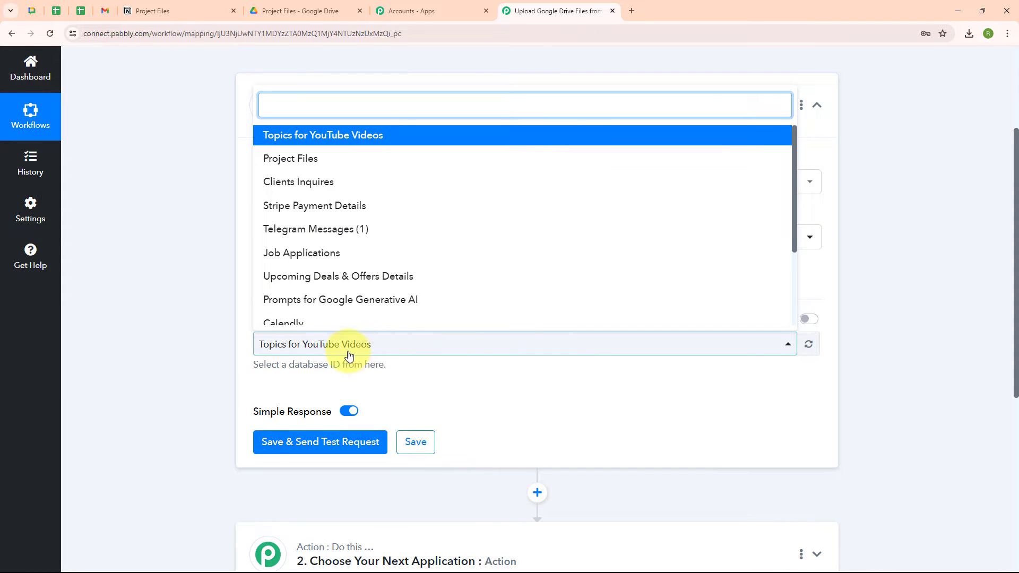
left_click(324, 160)
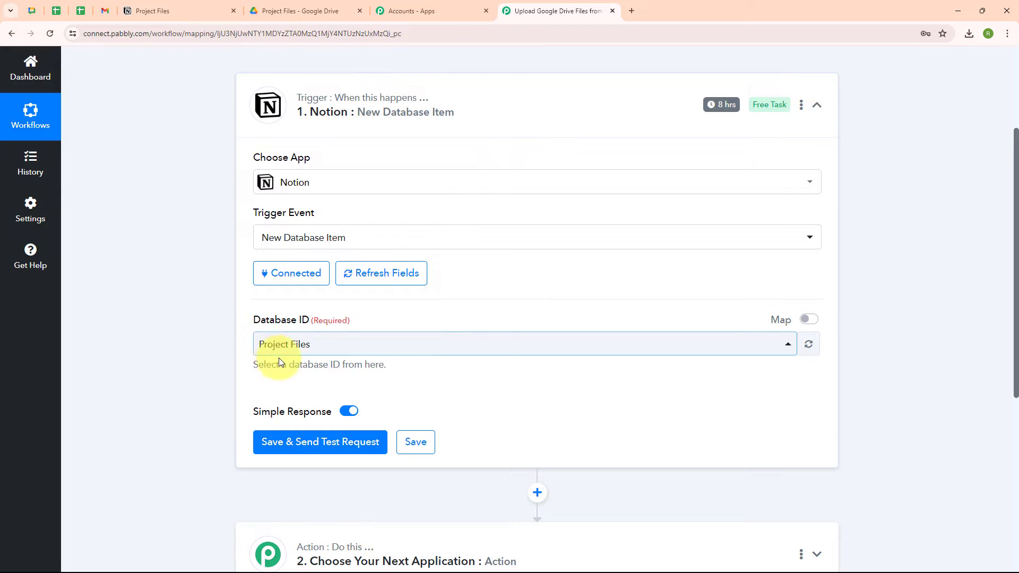
In Notion's Project Files database, add an item named "Brochure Layout" with the file Brochure.pdf and File Type "pdf".
left_click(152, 11)
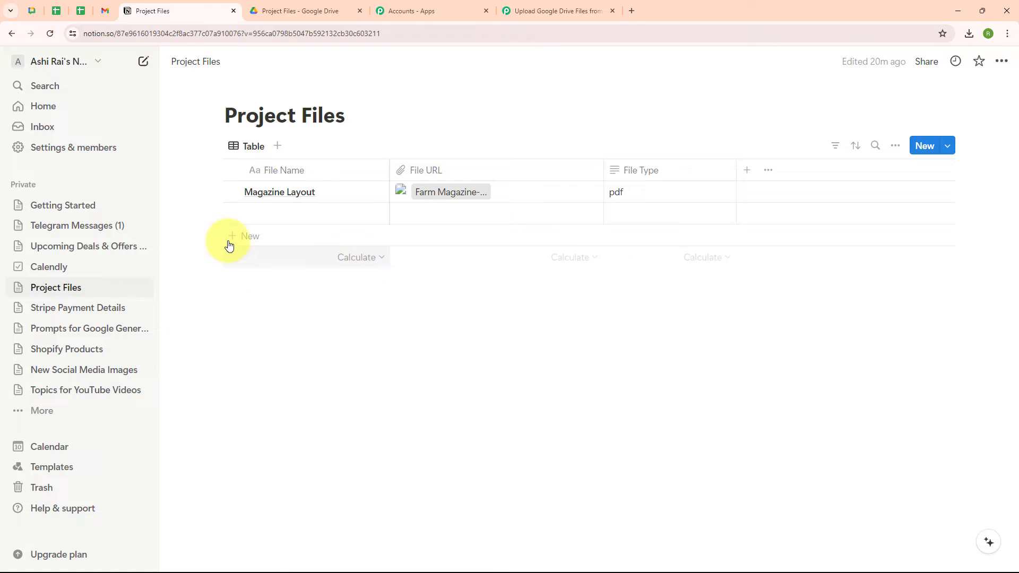
left_click(296, 215)
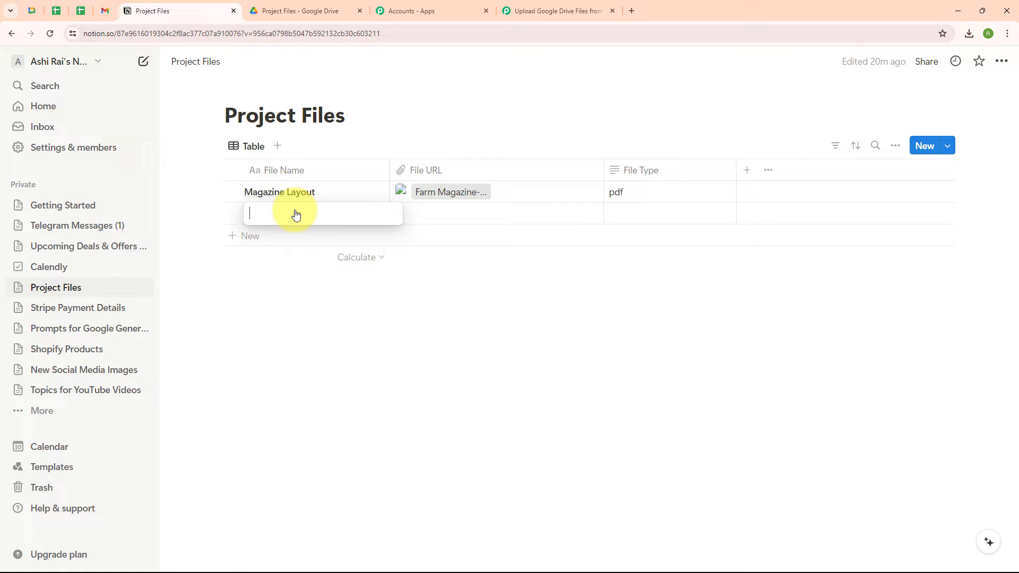
type("Brochure Layout")
key("Return")
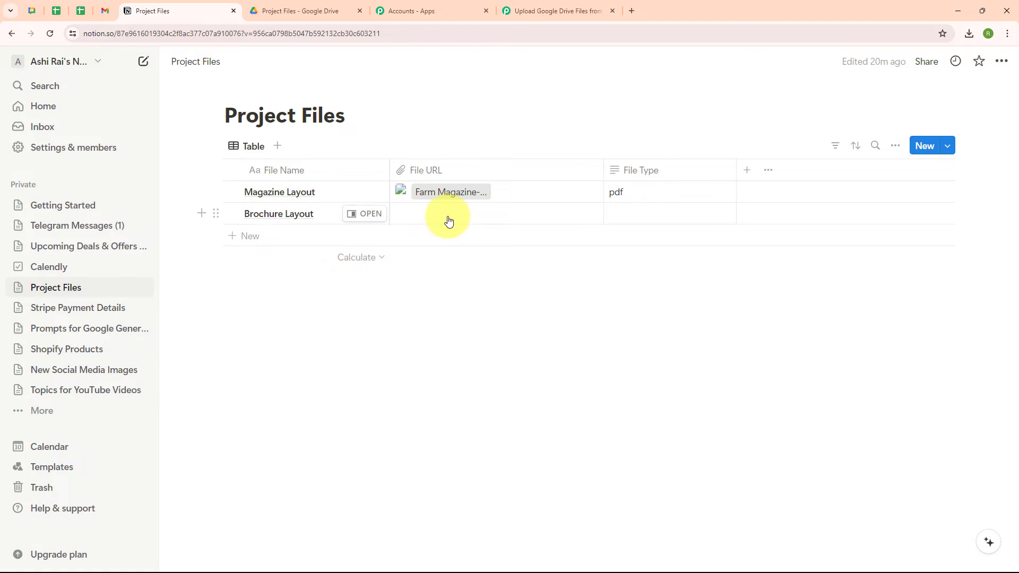
left_click(449, 215)
left_click(468, 269)
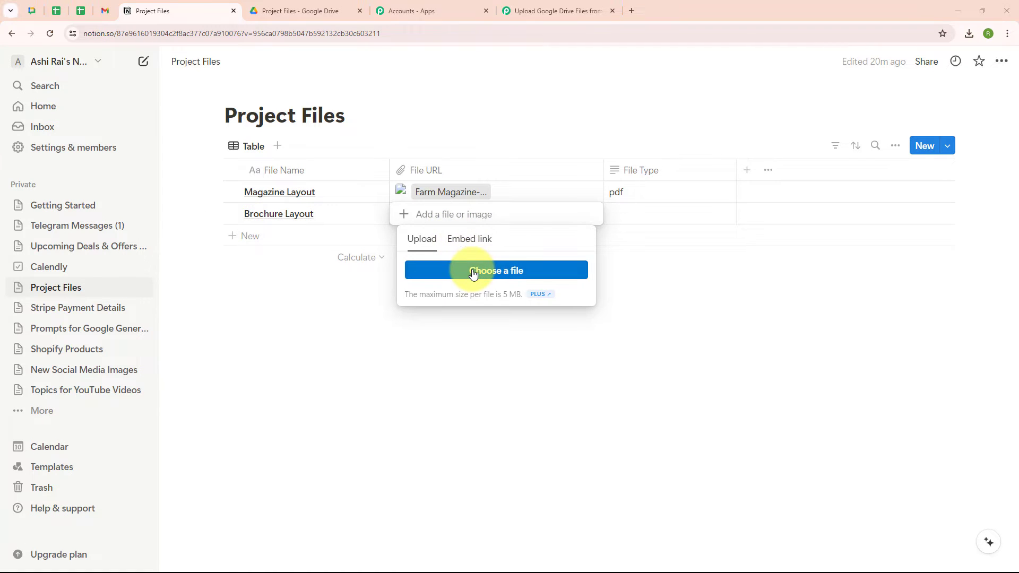
double_click(432, 241)
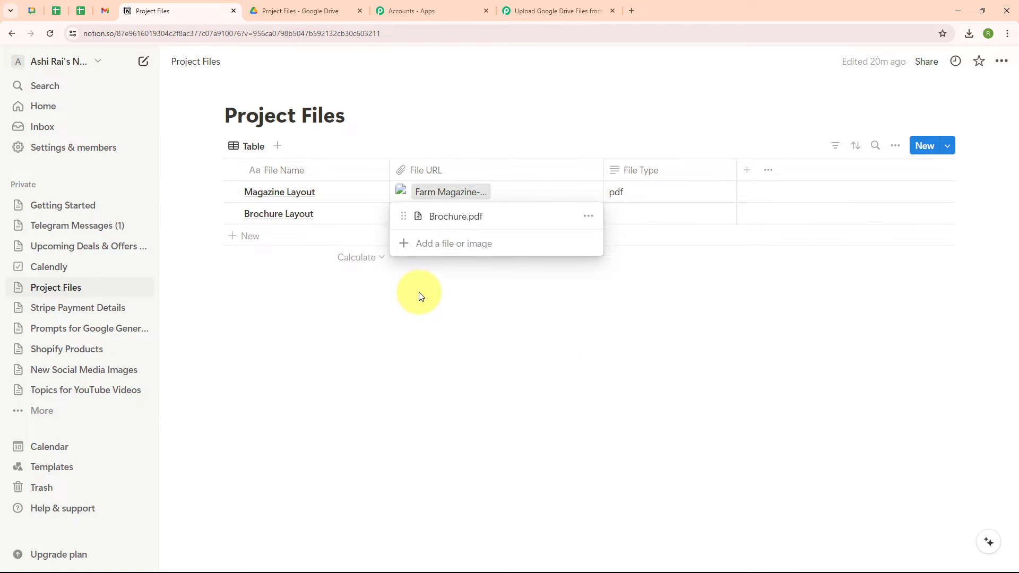
key("Escape")
left_click(658, 213)
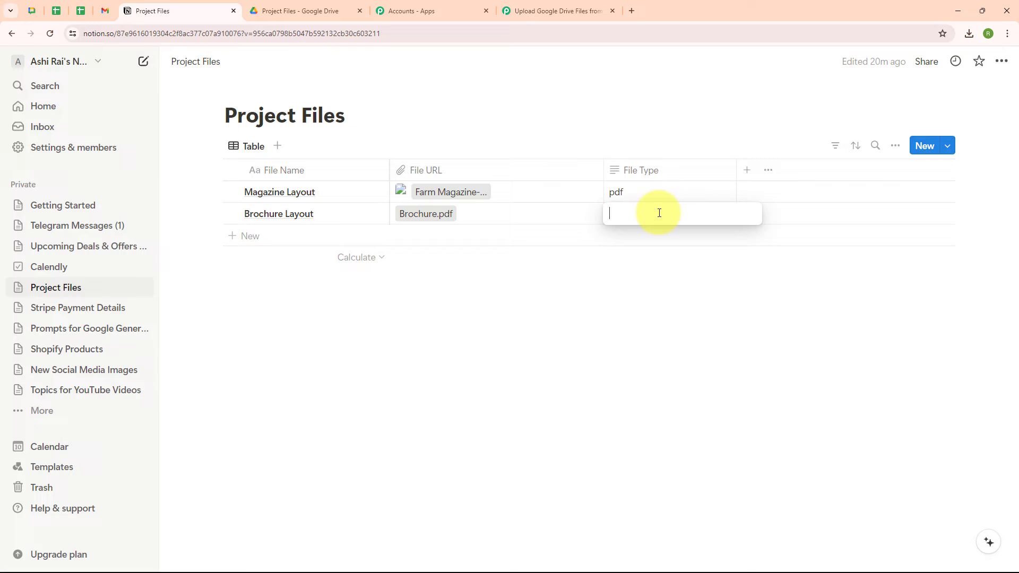
type("pdf")
key("Return")
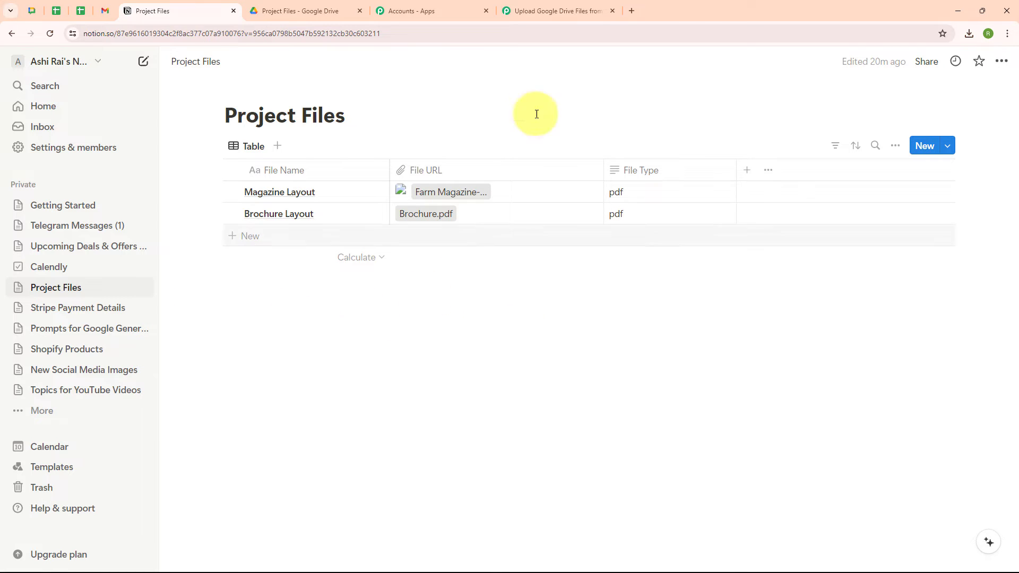
Return to the Pabbly Connect workflow, save the Notion trigger and send a test request.
left_click(564, 10)
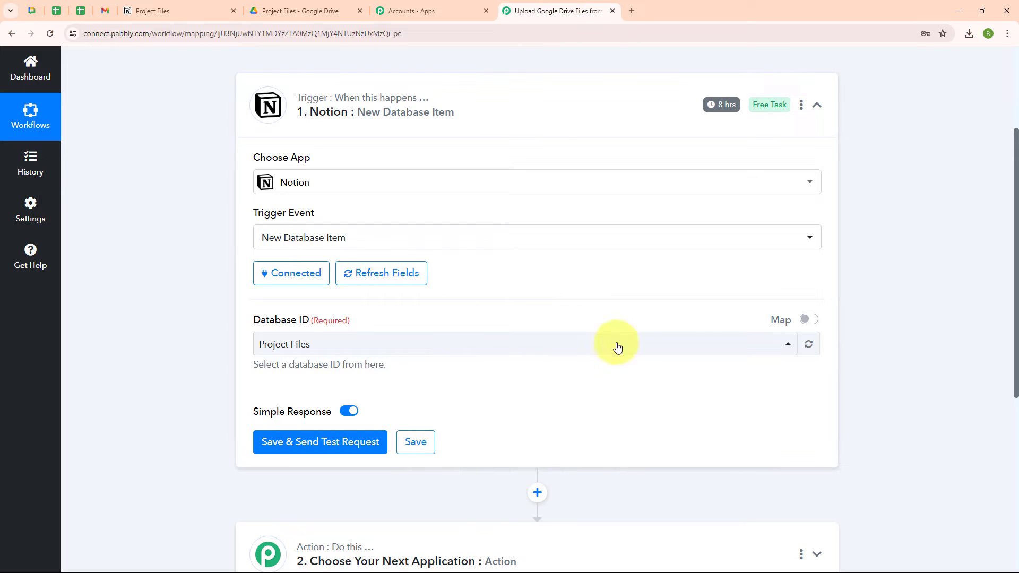
left_click(325, 451)
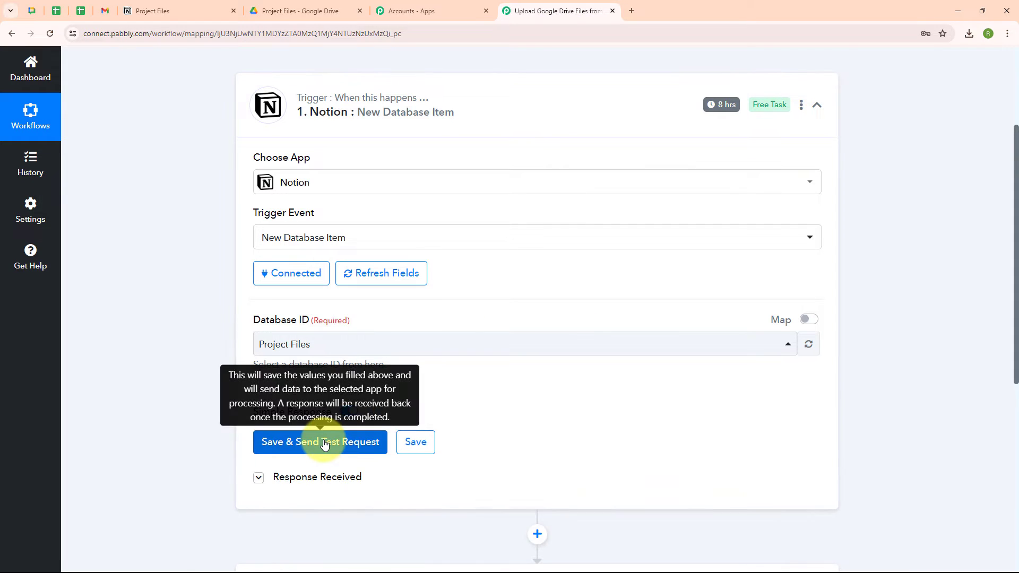
Examine the trigger's received response for the new item's file name, file URL and title text.
scroll(661, 477, "down", 5)
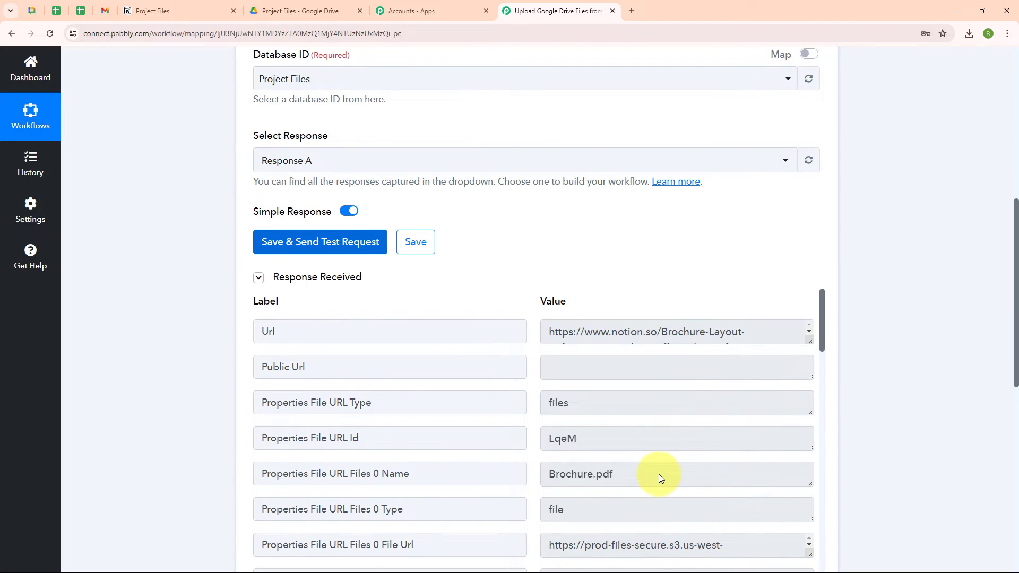
scroll(621, 407, "down", 4)
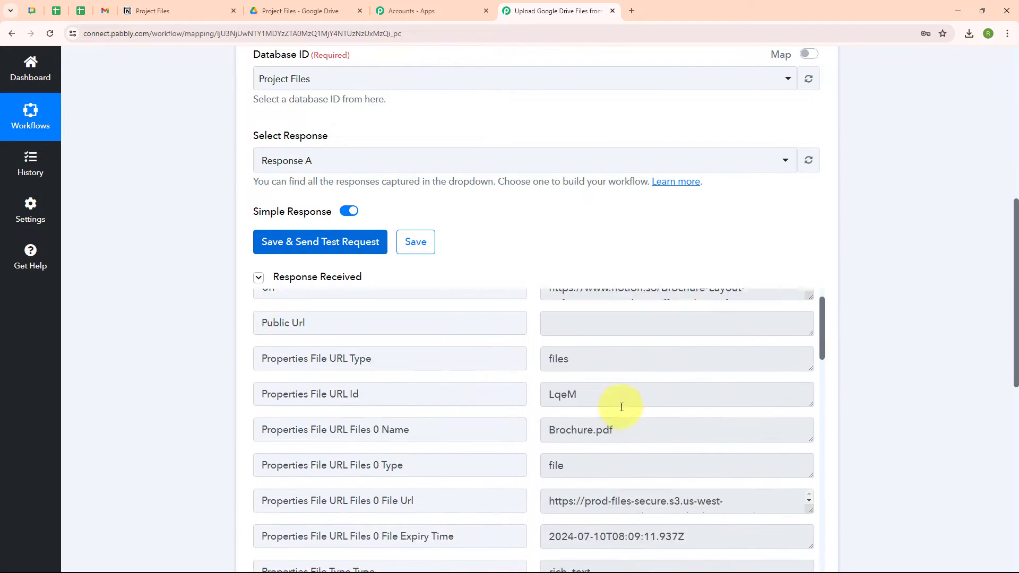
scroll(621, 407, "down", 10)
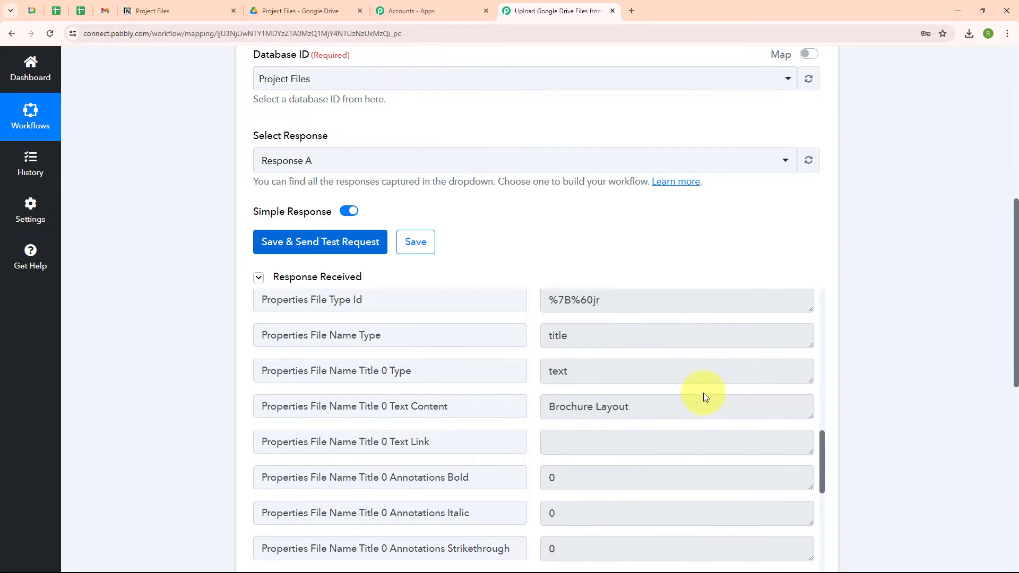
left_click_drag(634, 407, 485, 414)
left_click(598, 400)
scroll(610, 398, "down", 10)
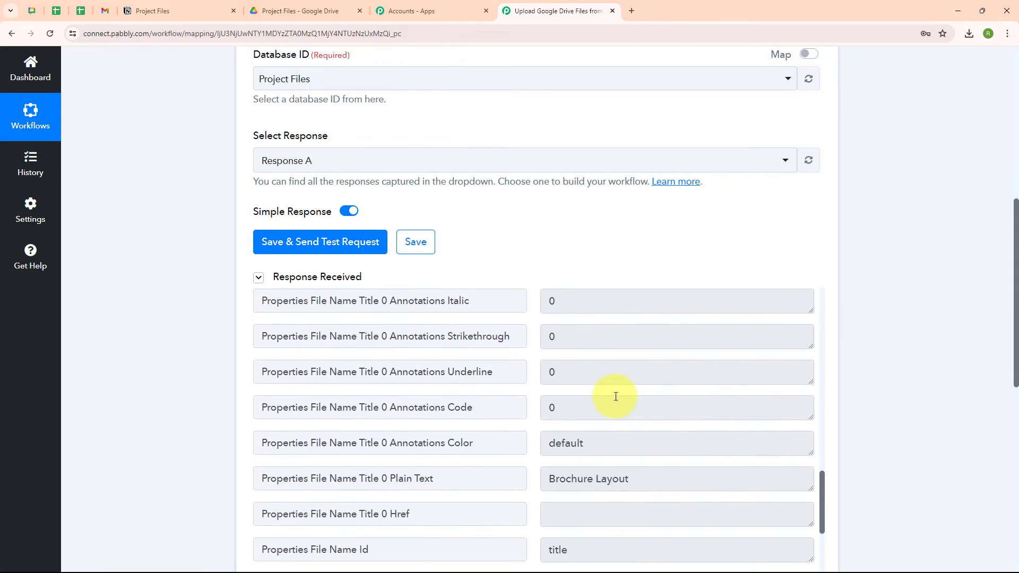
scroll(616, 396, "down", 5)
scroll(648, 261, "up", 10)
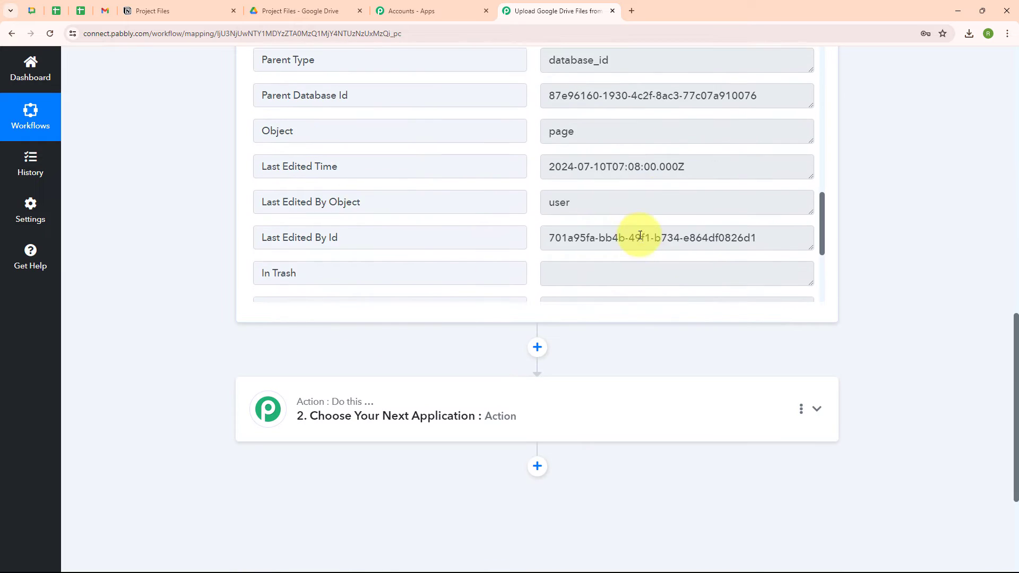
scroll(953, 222, "up", 5)
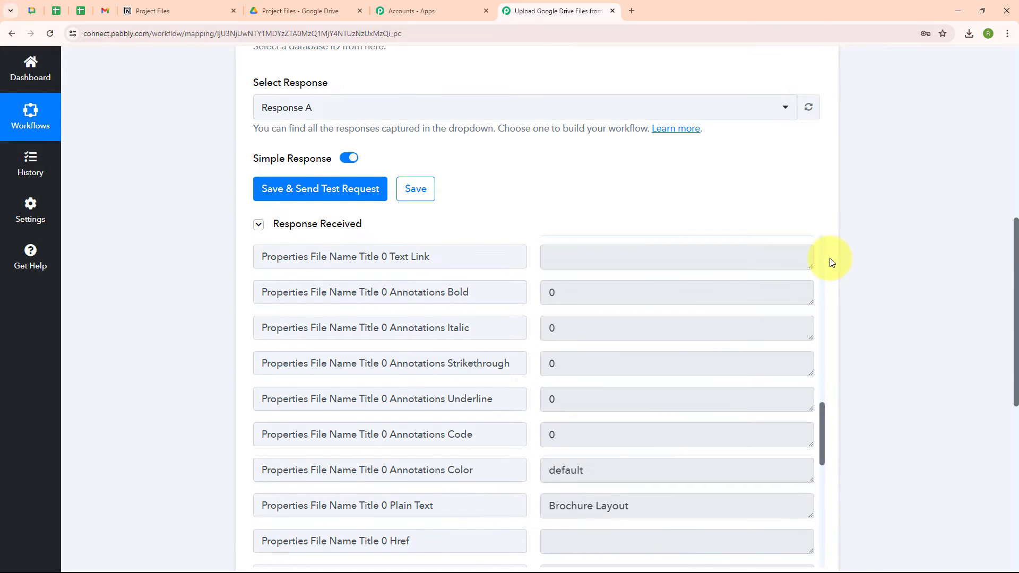
Set the Notion trigger's time to check every 90 minutes and save it.
scroll(830, 286, "up", 7)
scroll(829, 311, "up", 2)
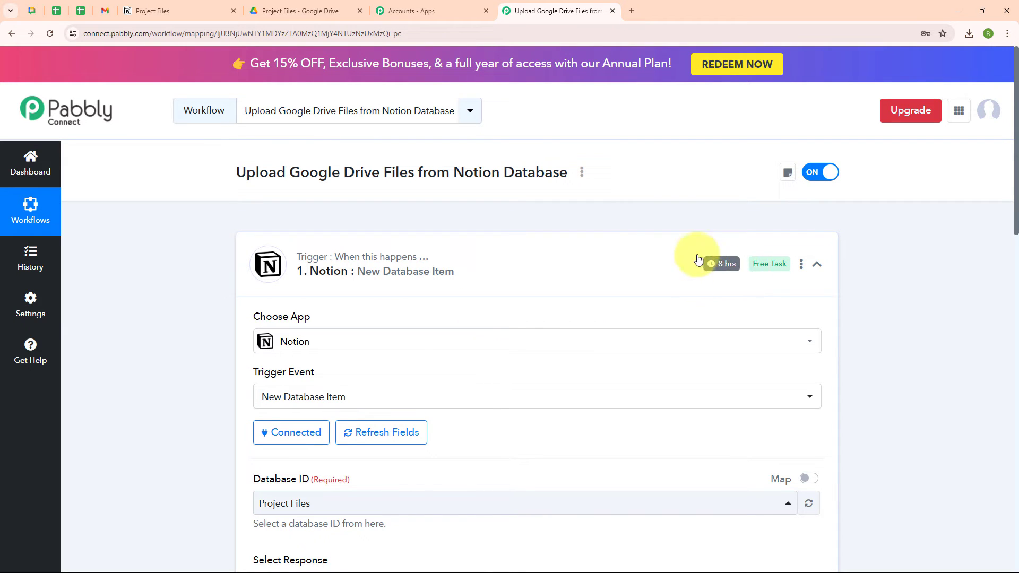
left_click(801, 268)
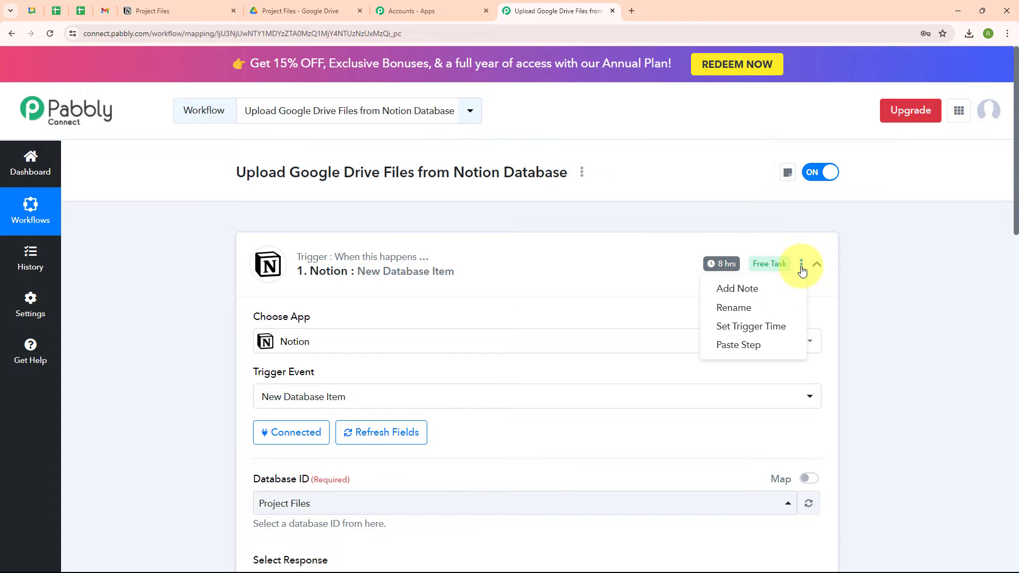
left_click(762, 332)
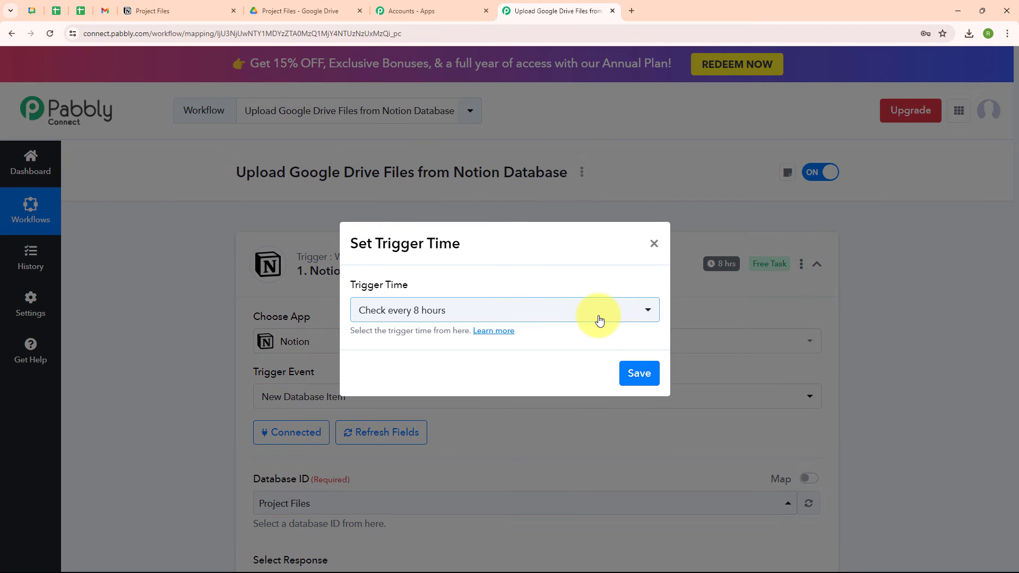
left_click(598, 318)
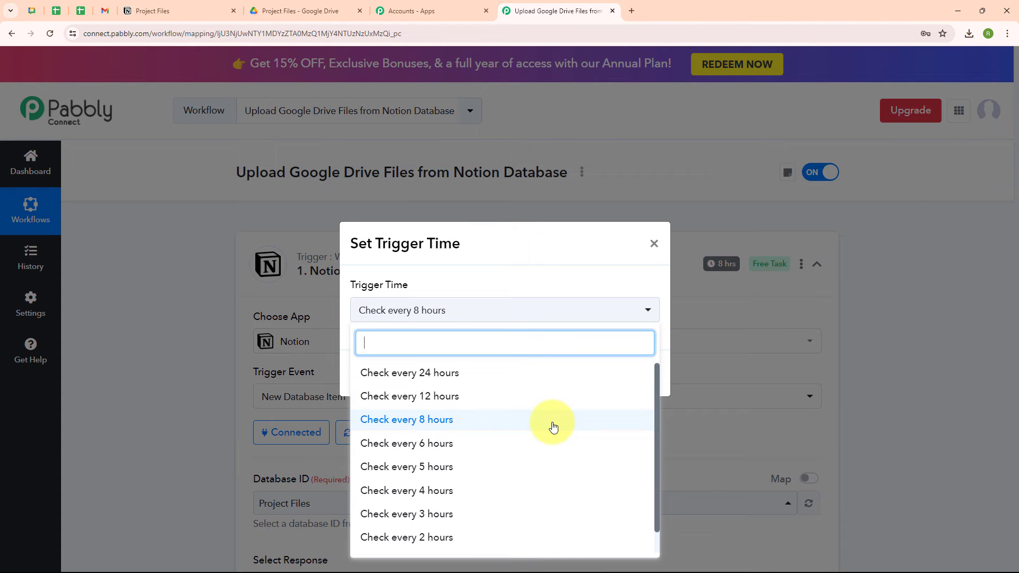
scroll(553, 424, "down", 1)
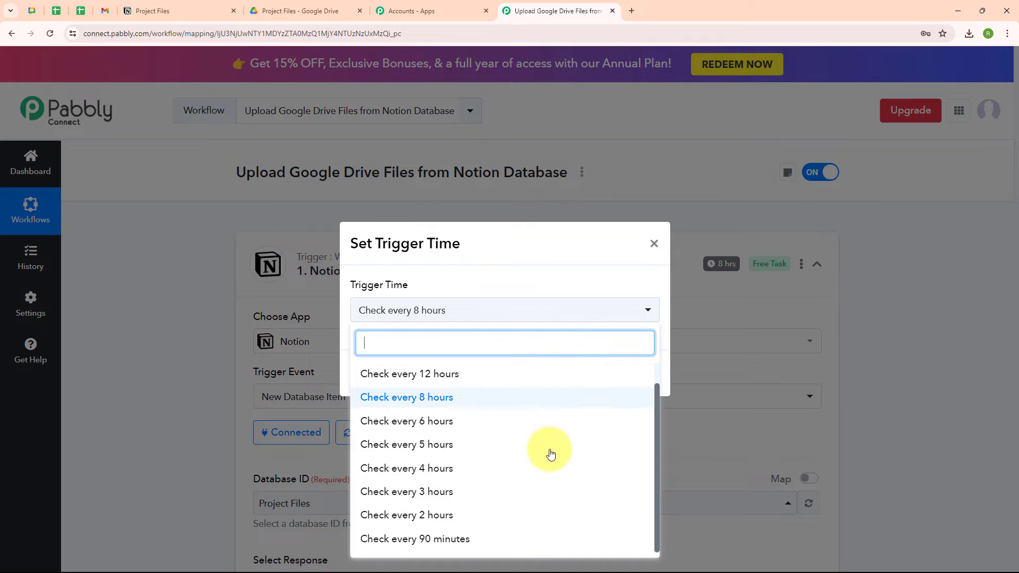
scroll(518, 419, "up", 1)
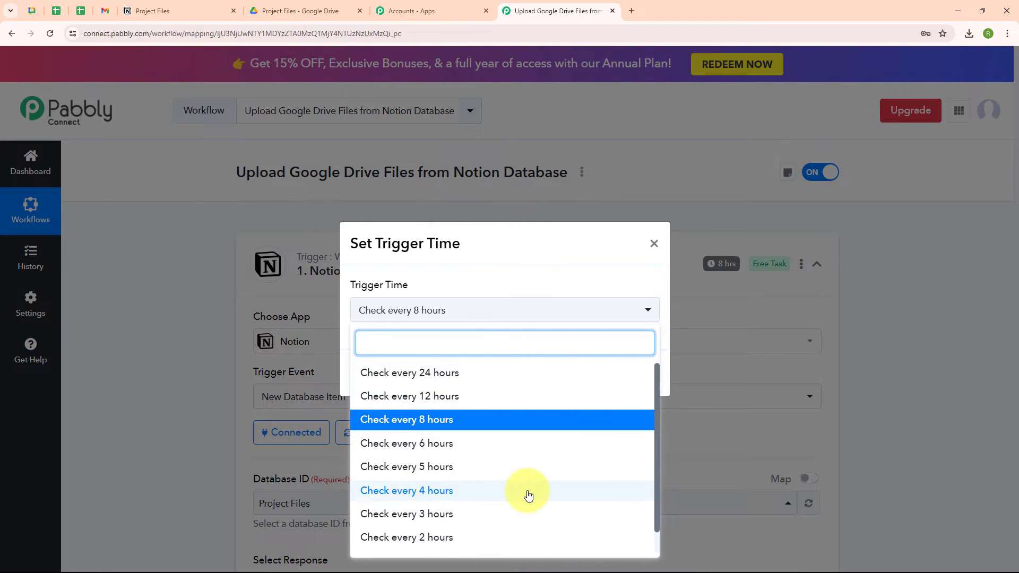
scroll(527, 491, "down", 1)
left_click(436, 537)
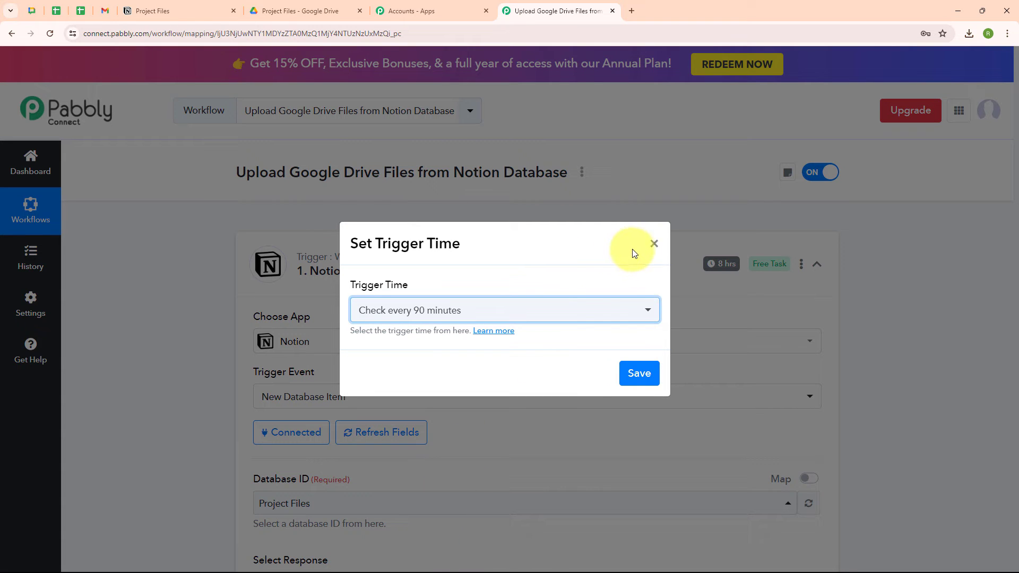
left_click(639, 374)
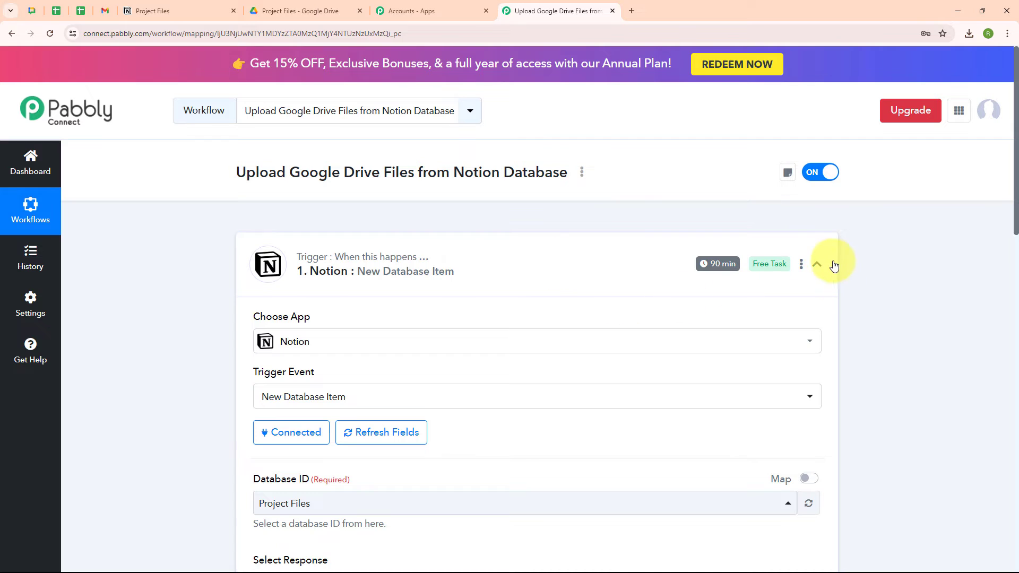
Collapse the Notion trigger and choose Google Drive as the app for the workflow's second step.
left_click(819, 265)
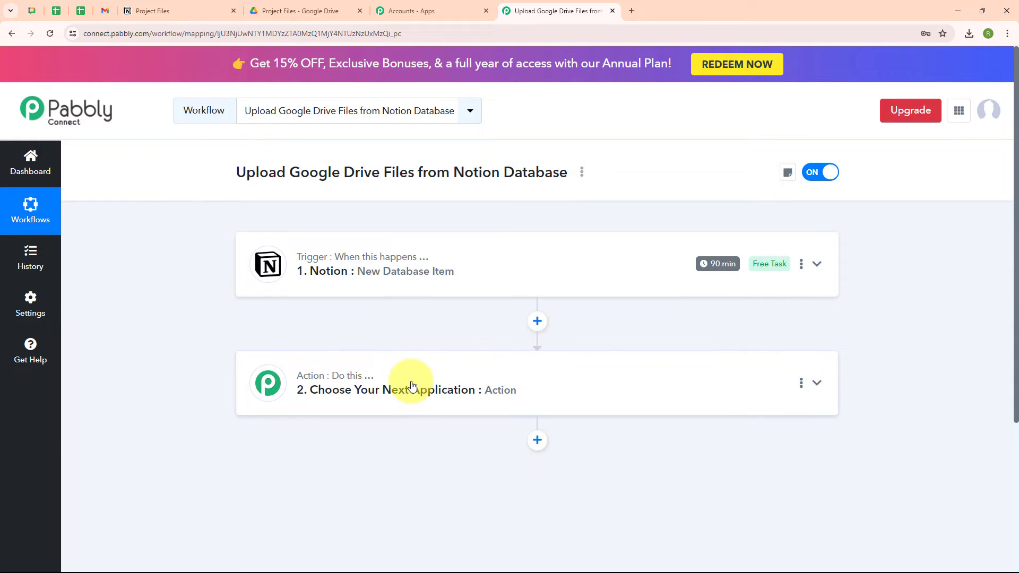
left_click(406, 376)
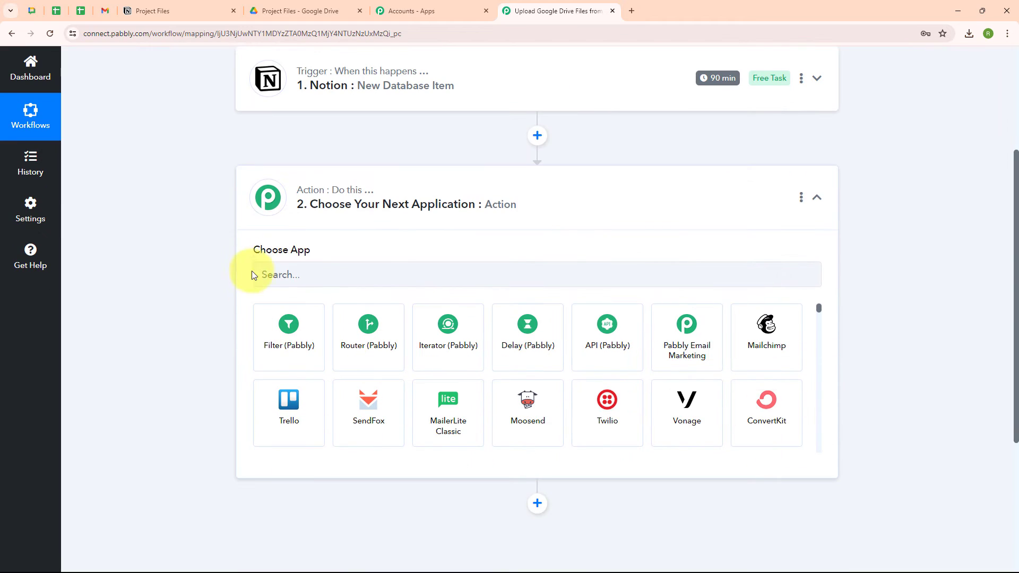
left_click(304, 274)
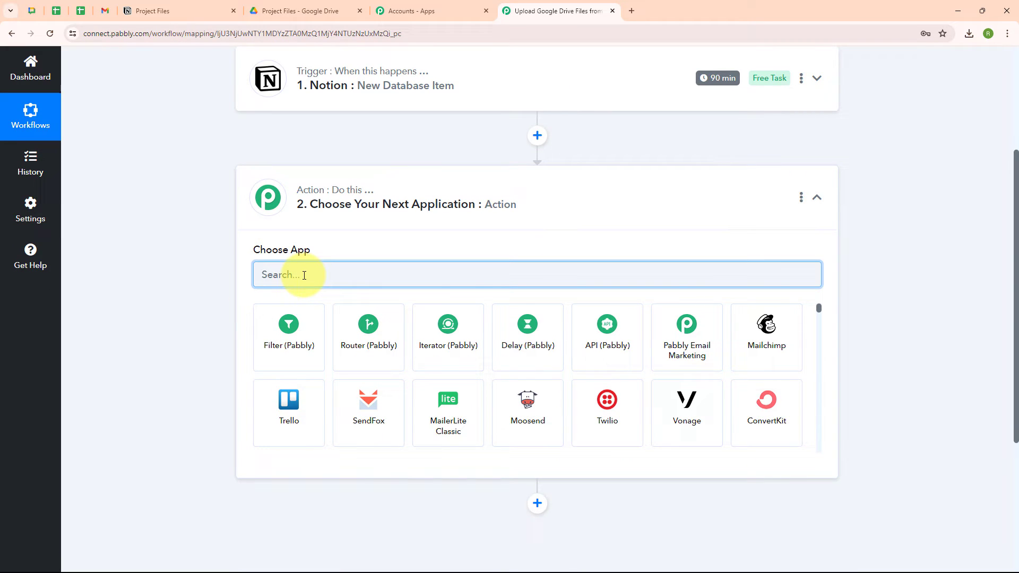
type("goo")
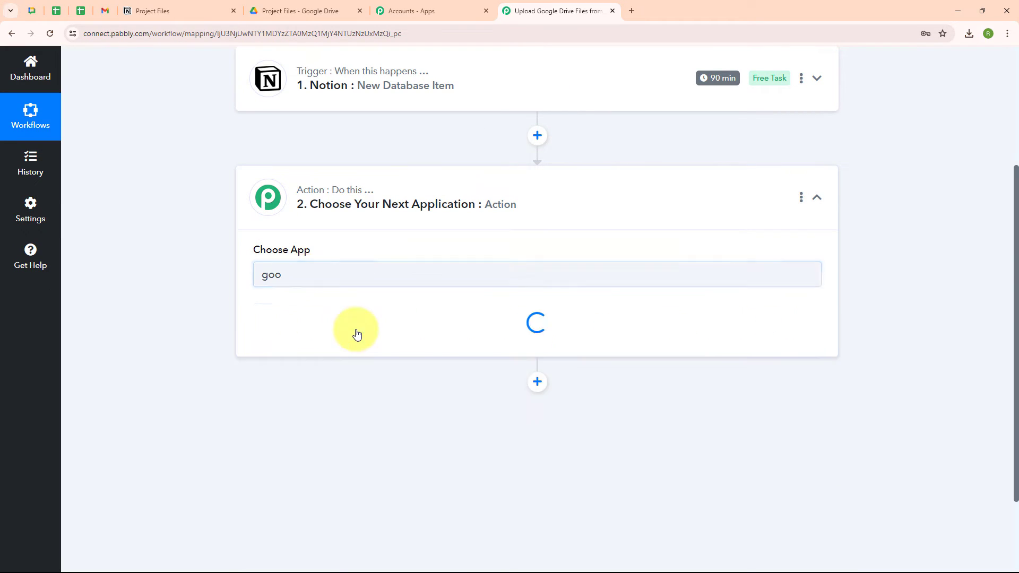
left_click(357, 333)
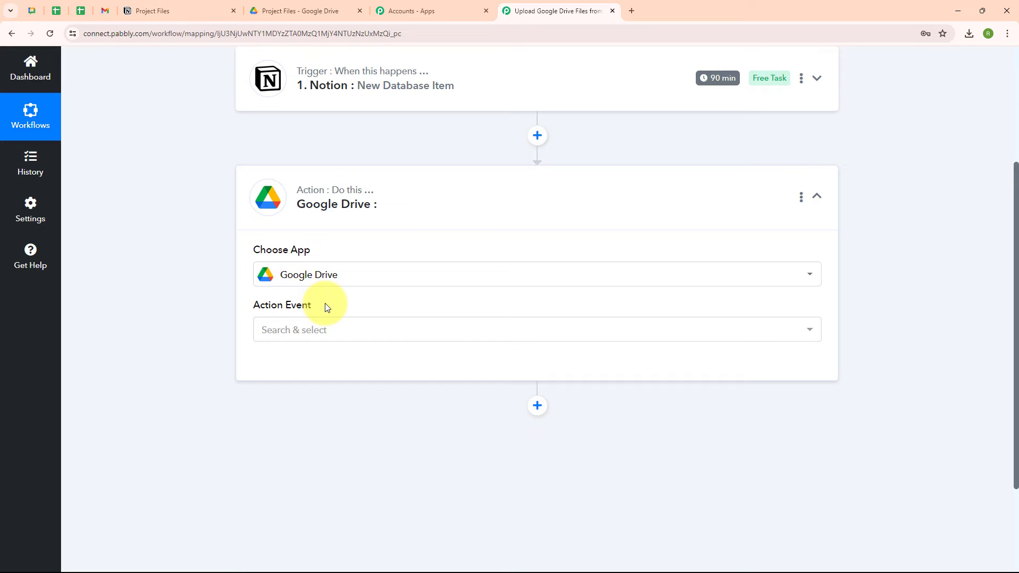
Set the Google Drive action event to Upload a File.
left_click(293, 332)
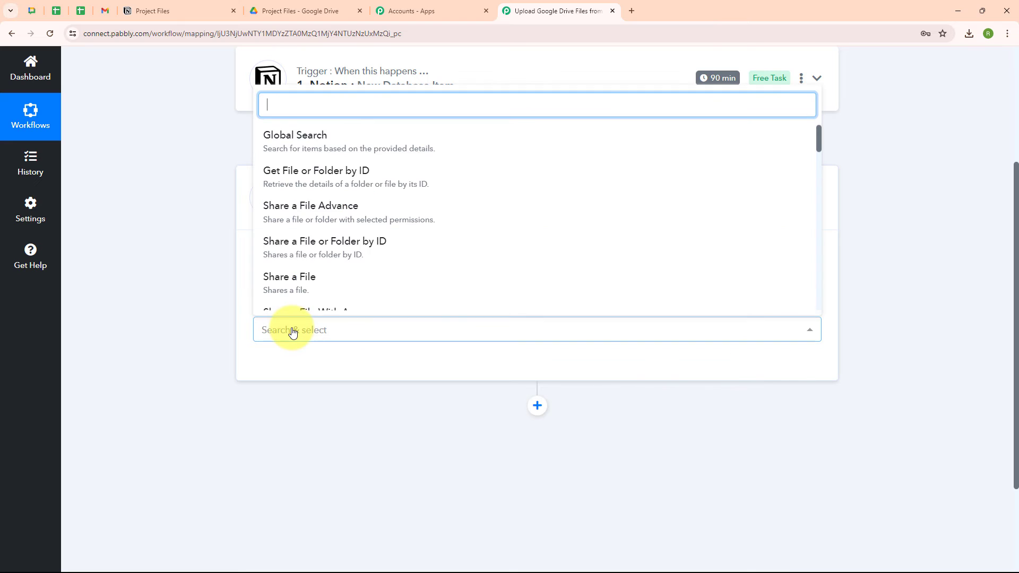
scroll(364, 254, "down", 3)
scroll(369, 260, "down", 6)
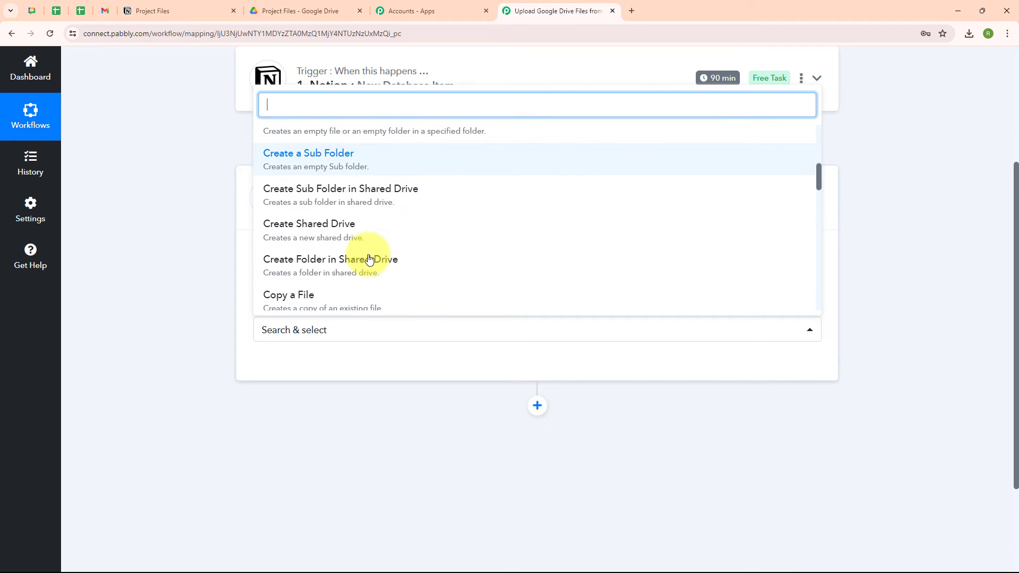
left_click(370, 258)
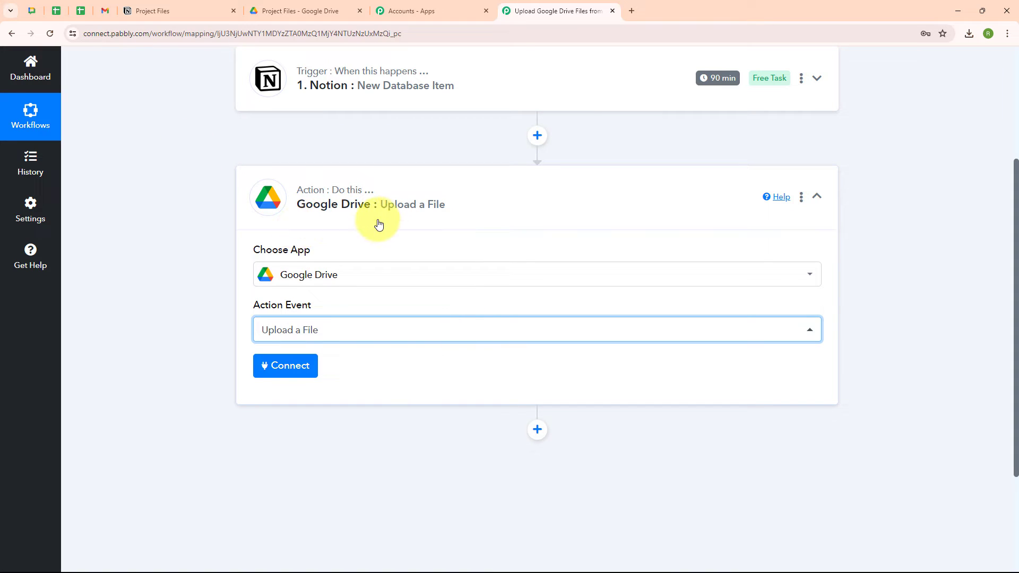
Add a new Google Drive connection, signing in with the Google account and allowing Pabbly Connect Drive access.
left_click(305, 371)
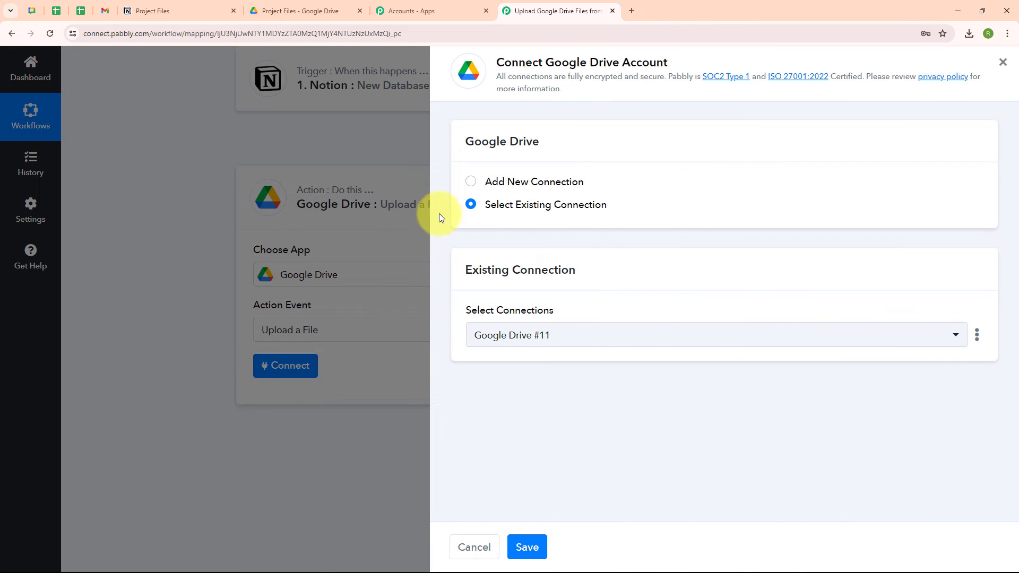
left_click(471, 182)
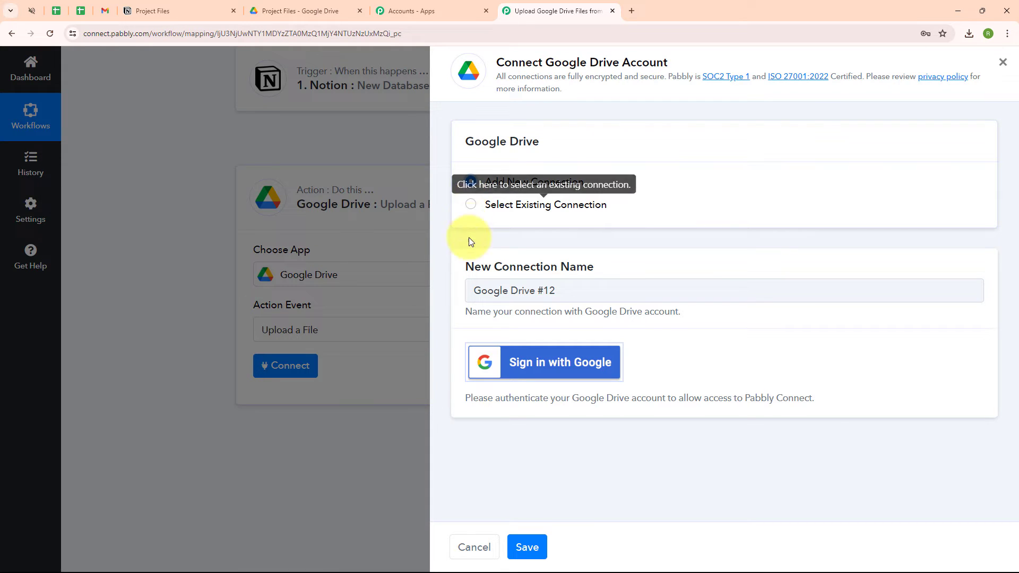
left_click(548, 375)
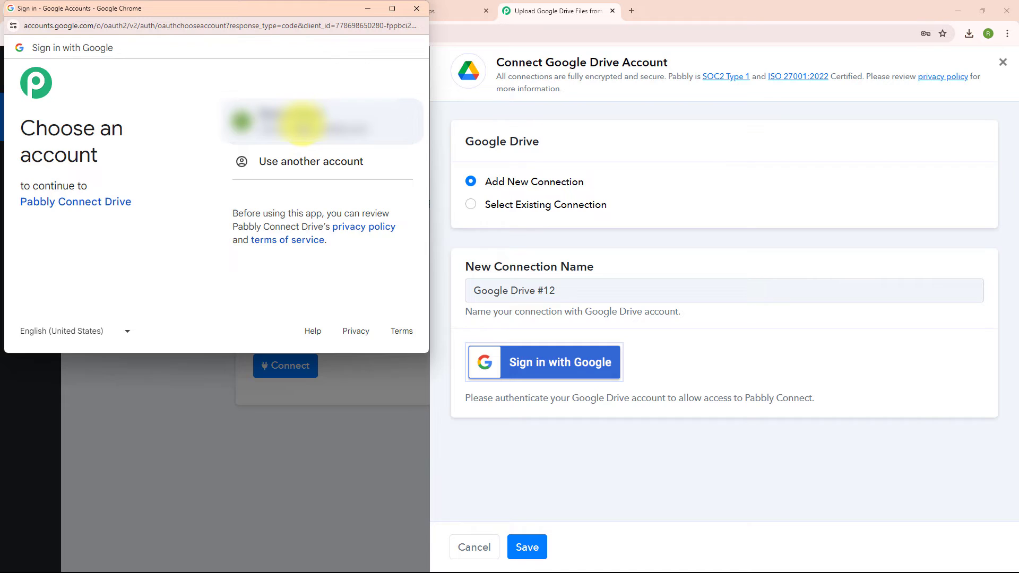
left_click(301, 125)
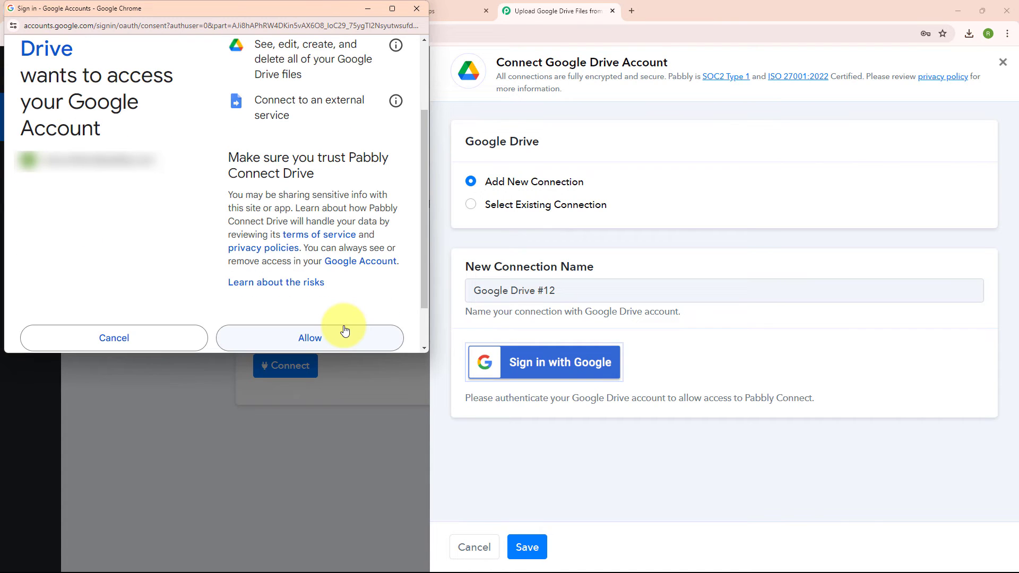
left_click(345, 331)
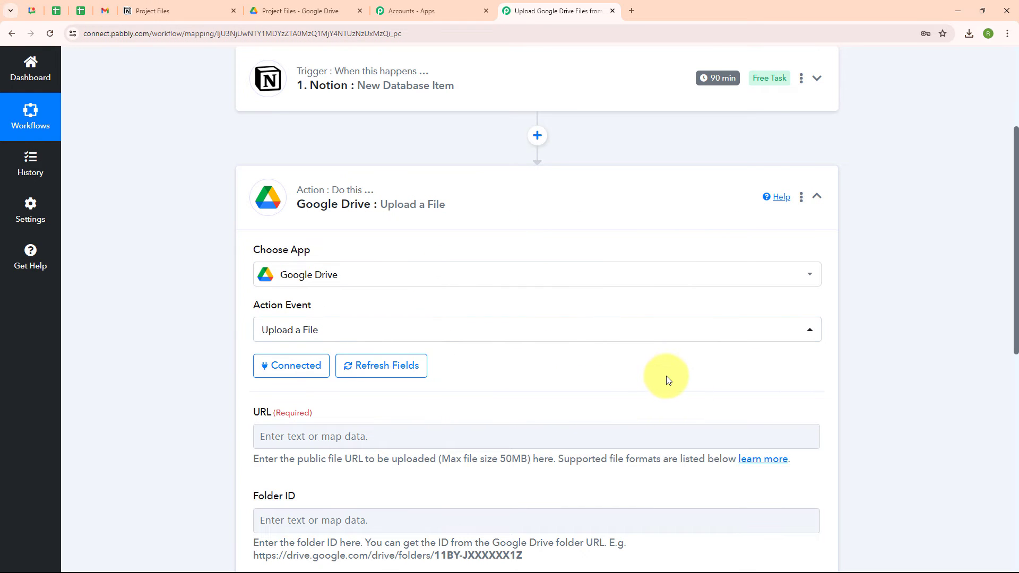
Map the upload action's URL to the Notion trigger's "Properties File URL Files 0 File Url" value.
scroll(666, 378, "down", 4)
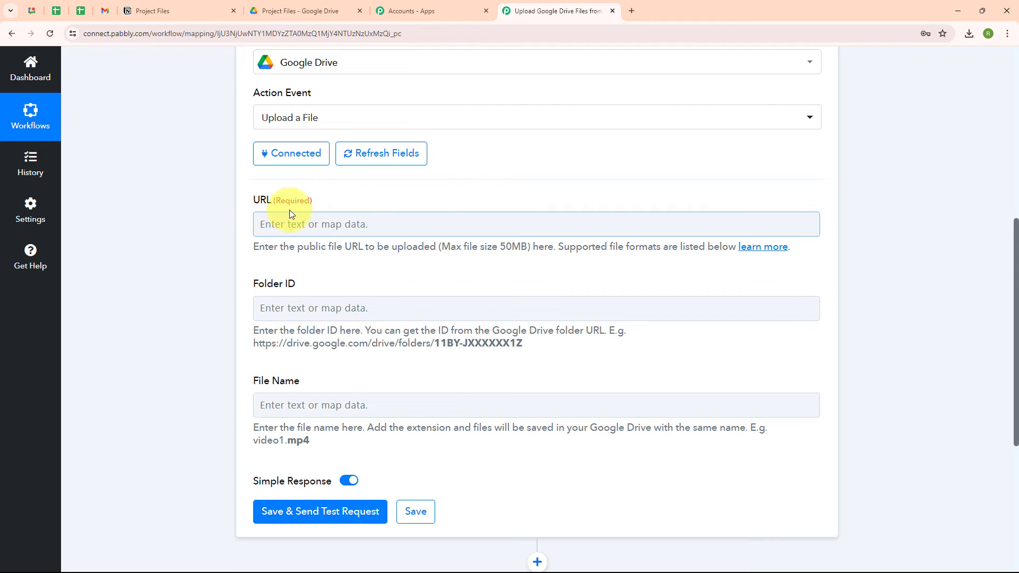
left_click(258, 225)
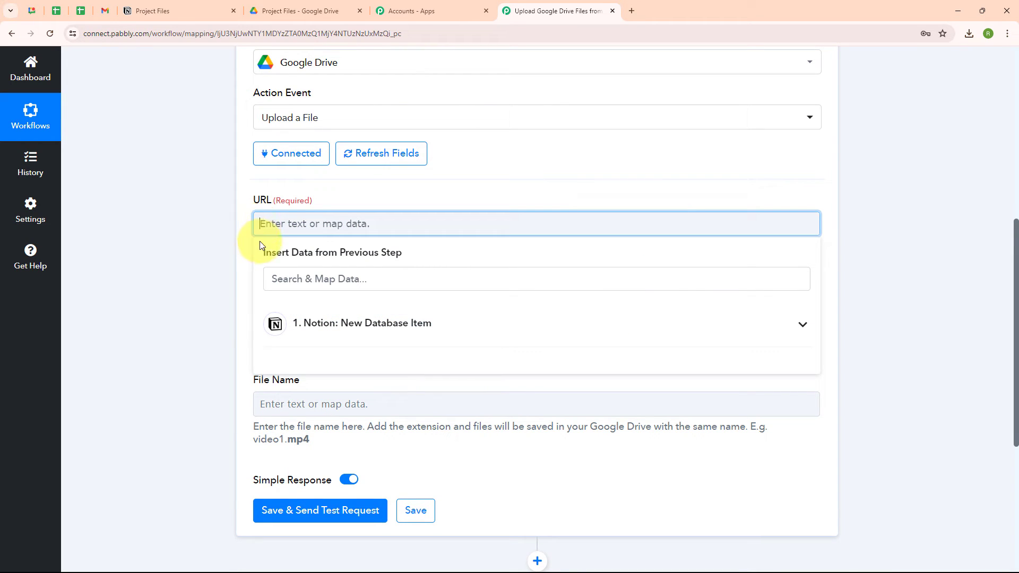
left_click(422, 333)
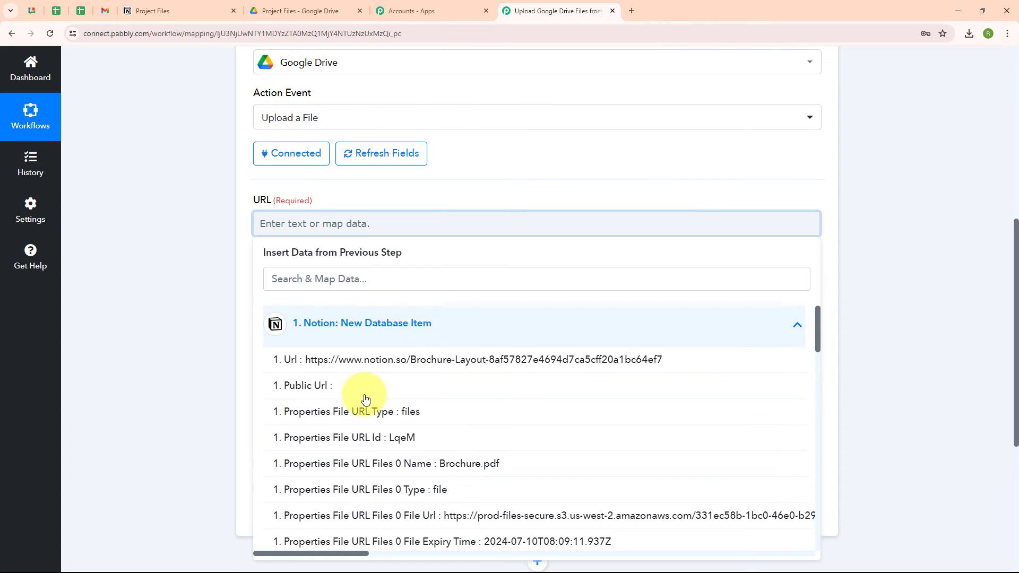
scroll(494, 449, "down", 15)
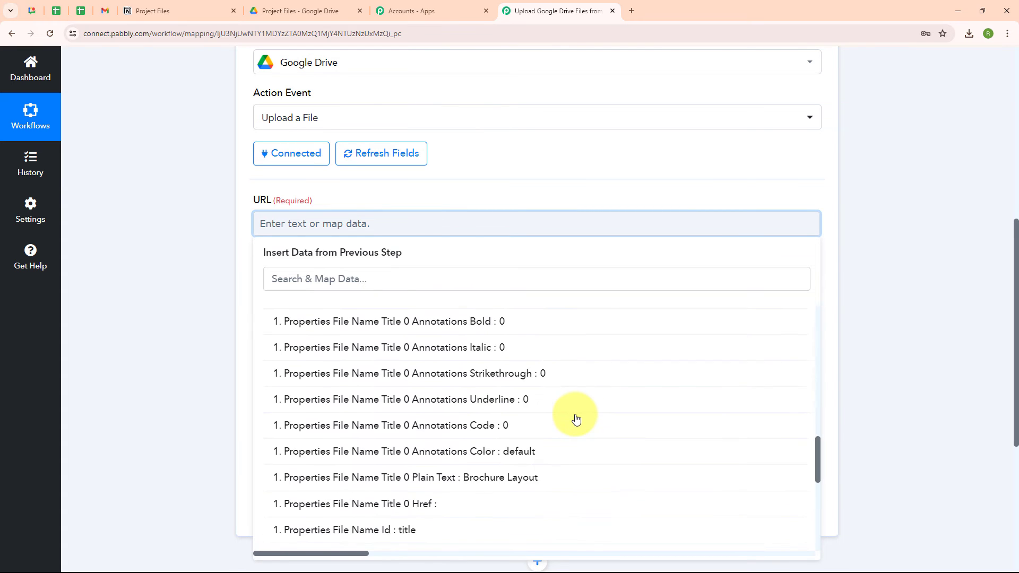
scroll(575, 417, "down", 3)
scroll(575, 420, "up", 15)
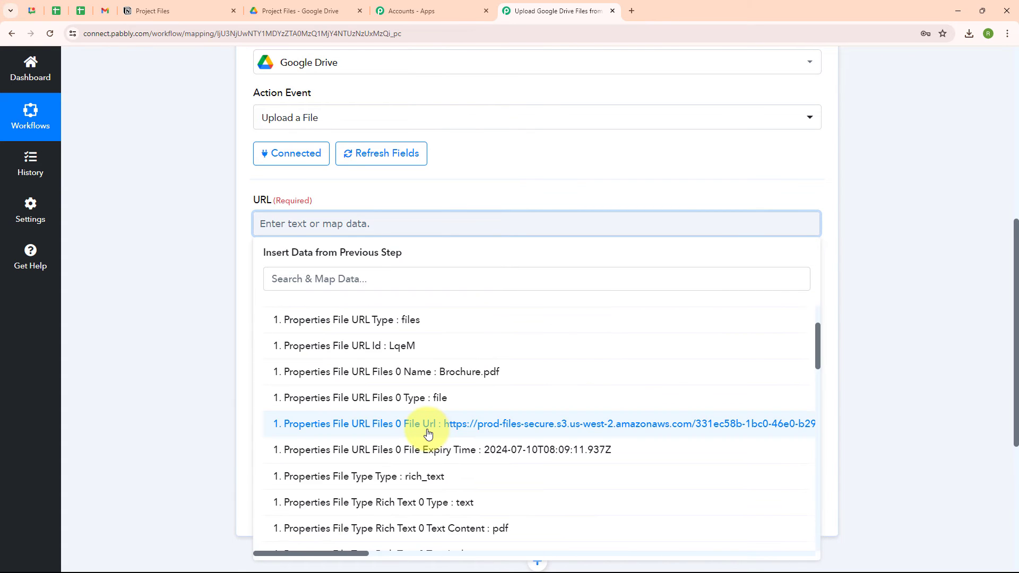
left_click(575, 421)
left_click(191, 423)
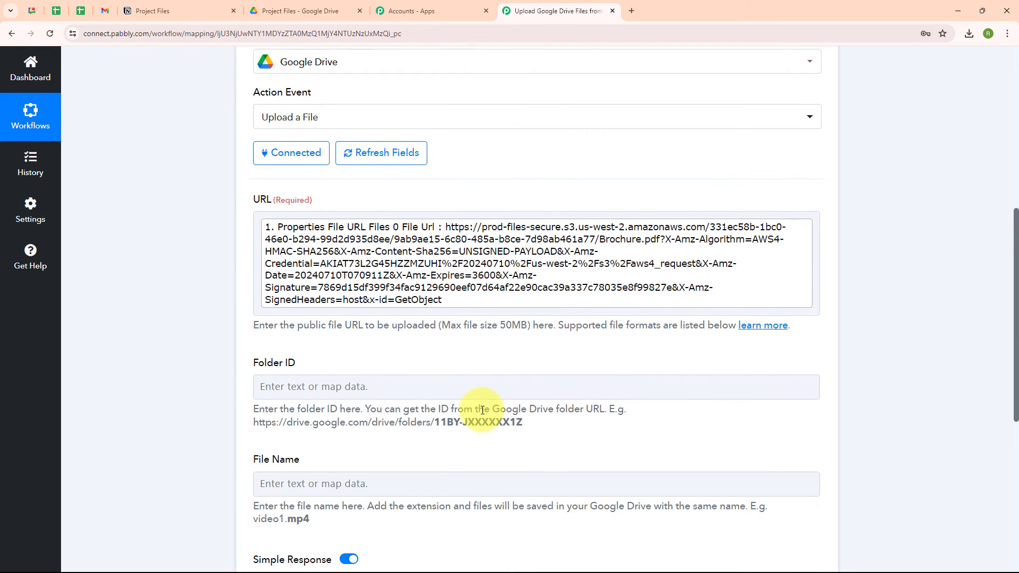
Switch to Google Drive and copy the Project Files folder's ID from its web address.
scroll(482, 410, "down", 2)
left_click(291, 276)
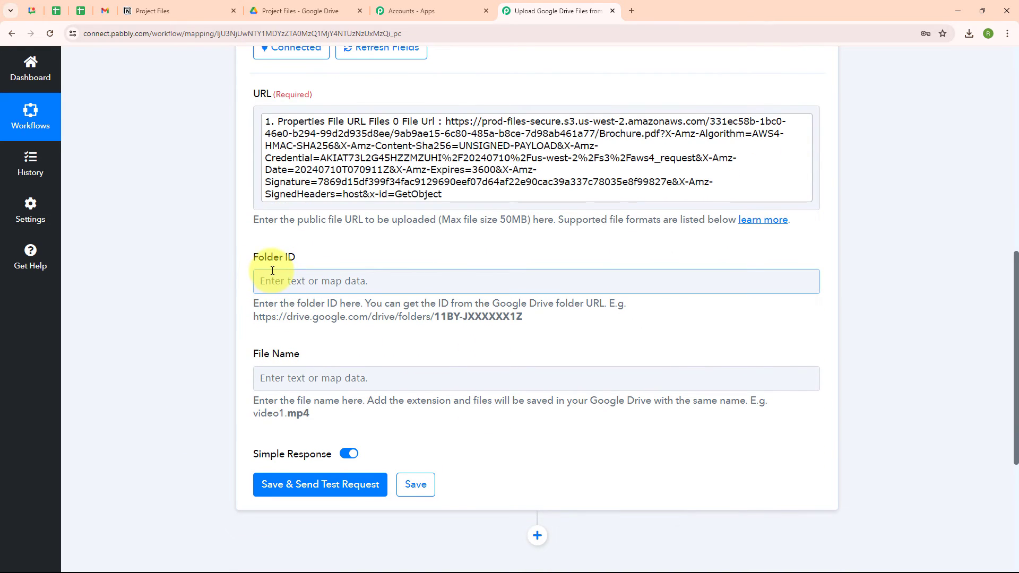
left_click(259, 304)
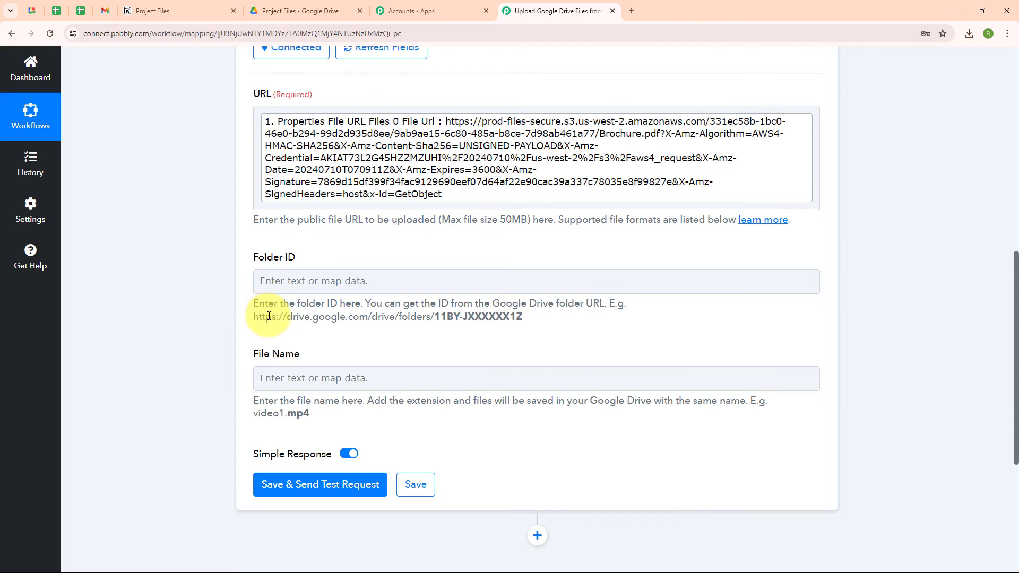
left_click_drag(256, 314, 548, 322)
left_click(445, 344)
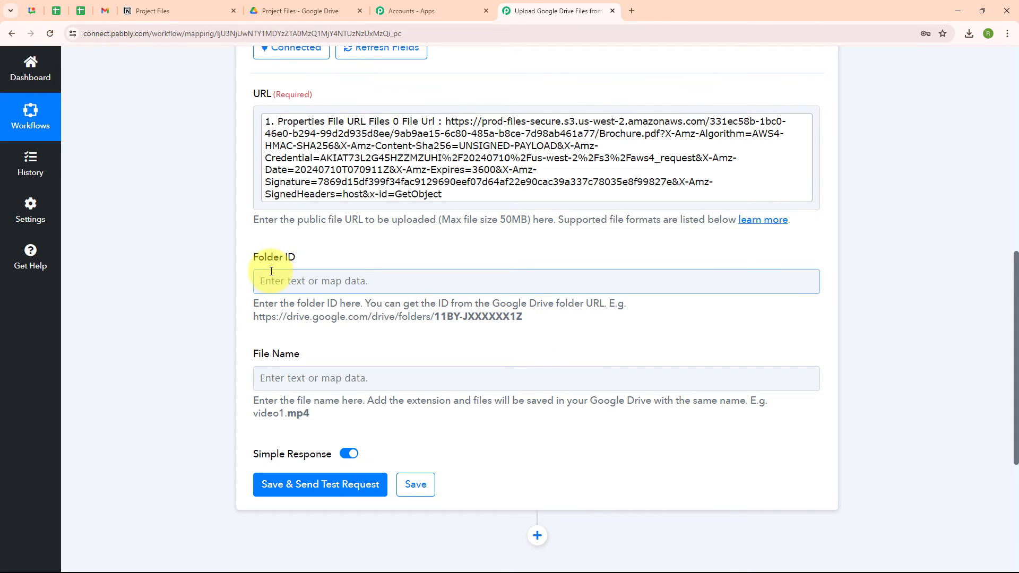
left_click(304, 16)
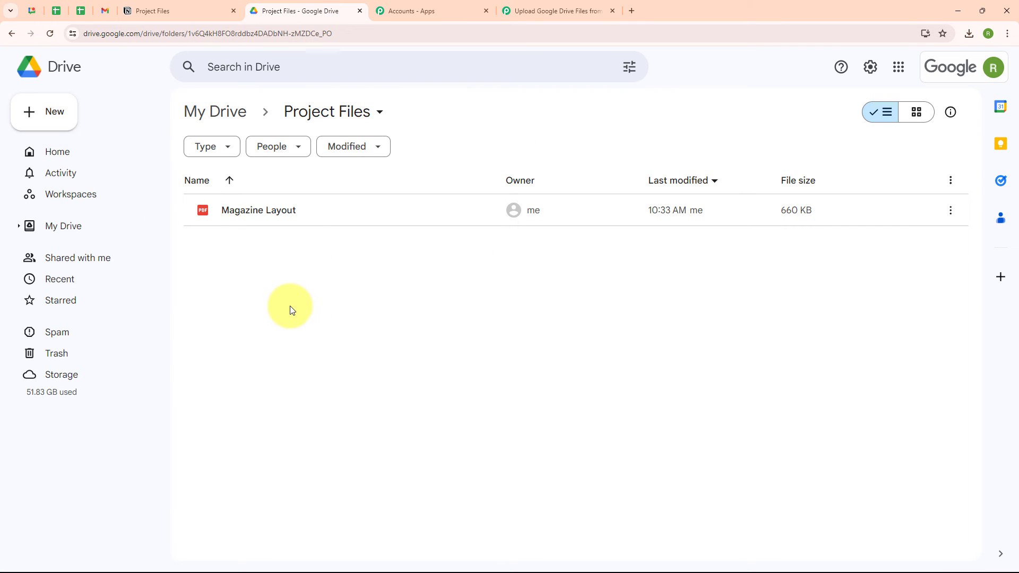
left_click_drag(188, 34, 361, 36)
key("ctrl+c")
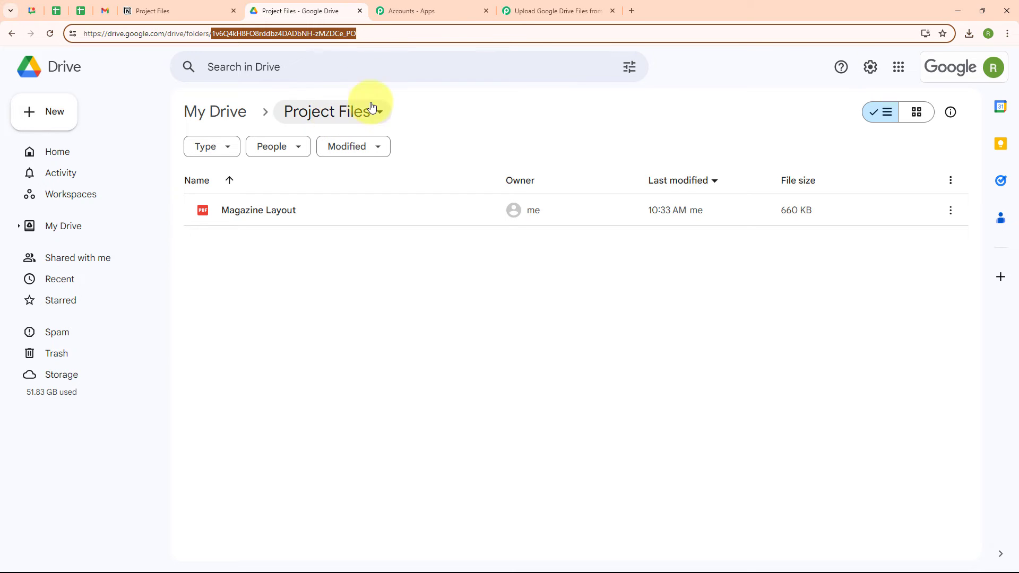
Return to the Pabbly Connect workflow and paste the copied ID as the upload action's Folder ID.
left_click(527, 6)
left_click(270, 275)
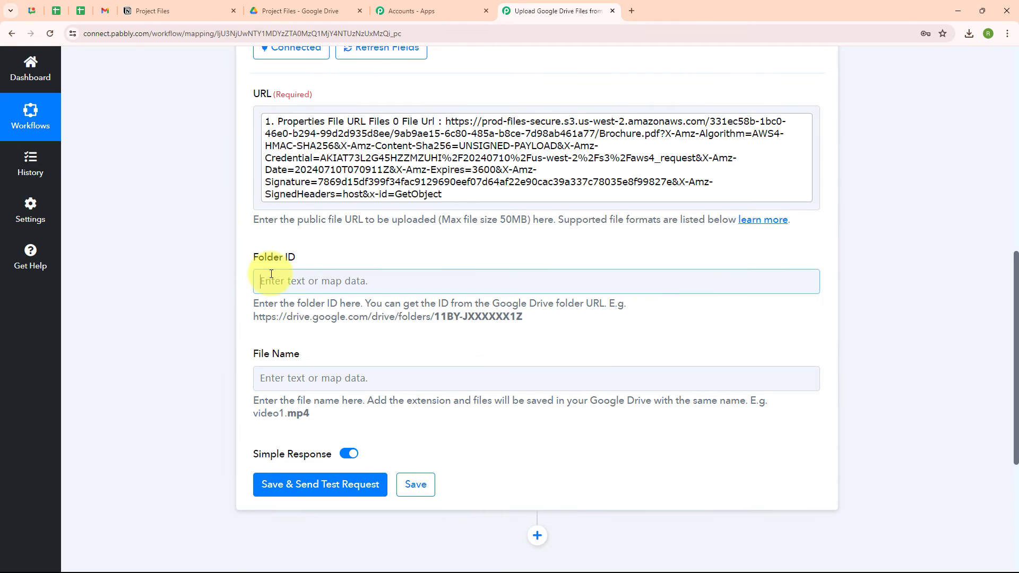
key("ctrl+v")
left_click(196, 313)
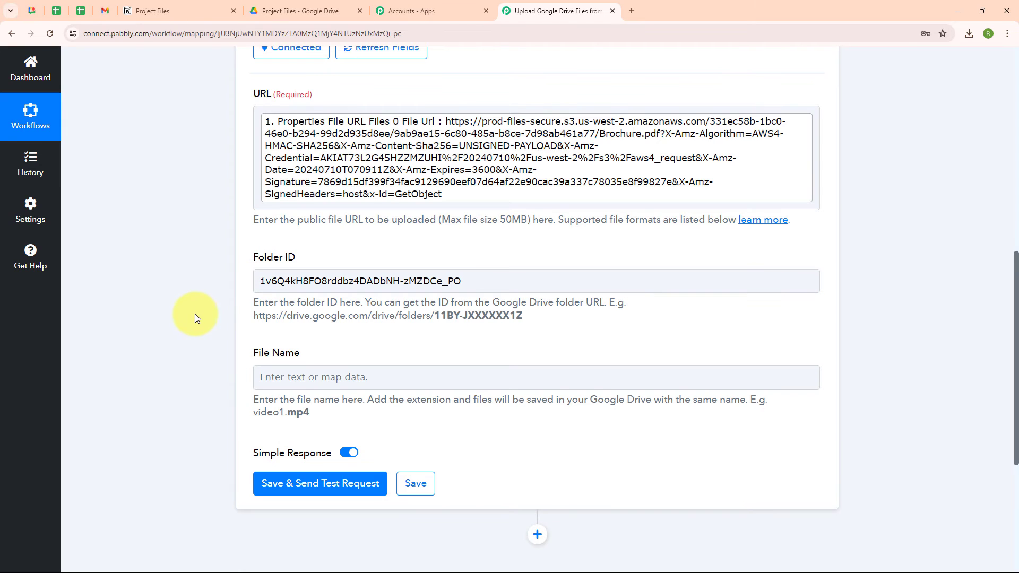
Map the upload action's File Name to the Notion trigger's "Properties File Name Title 0 Plain Text" value and review the mapped fields.
scroll(426, 335, "down", 1)
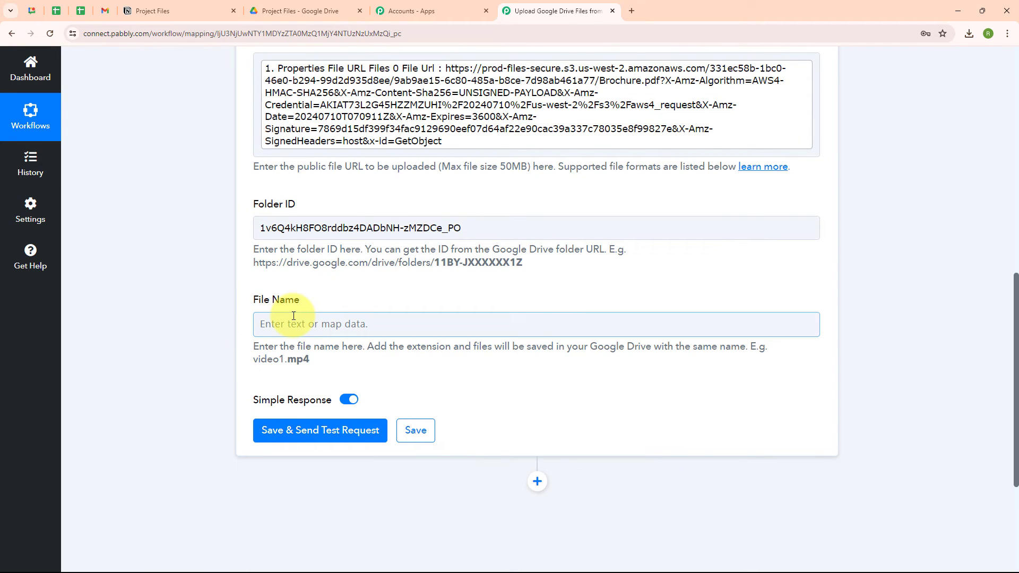
left_click(267, 327)
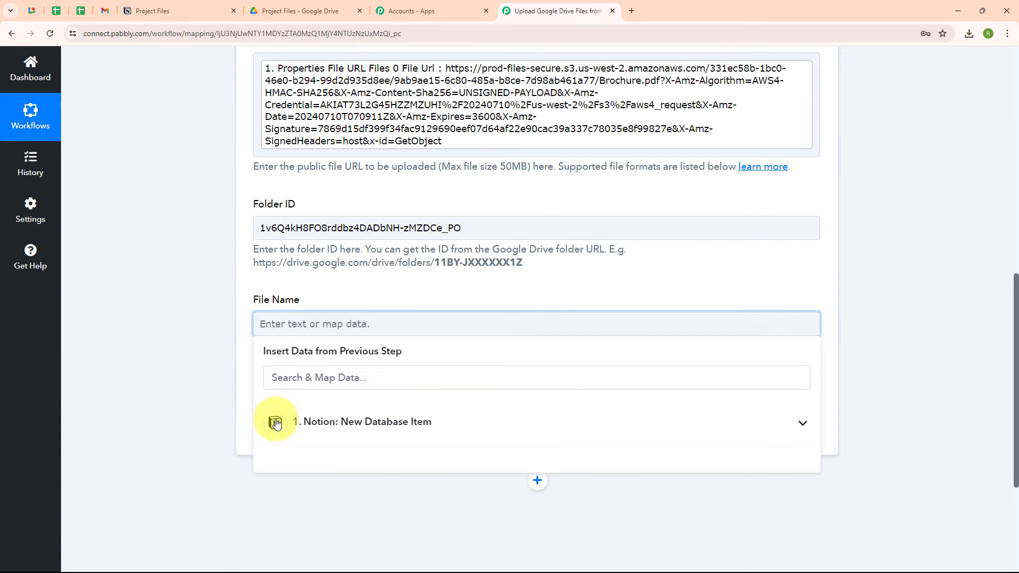
left_click(370, 423)
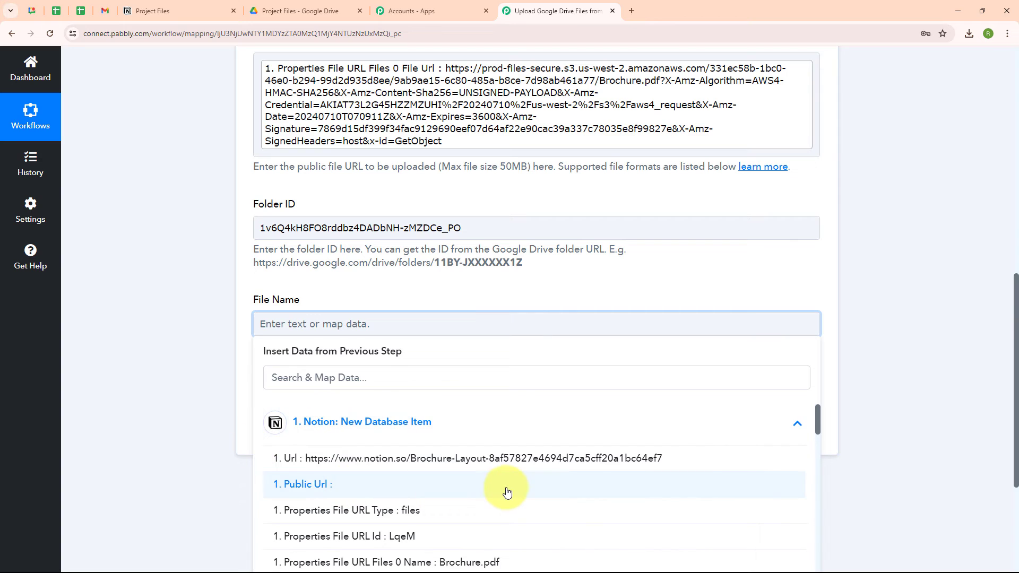
scroll(504, 486, "down", 5)
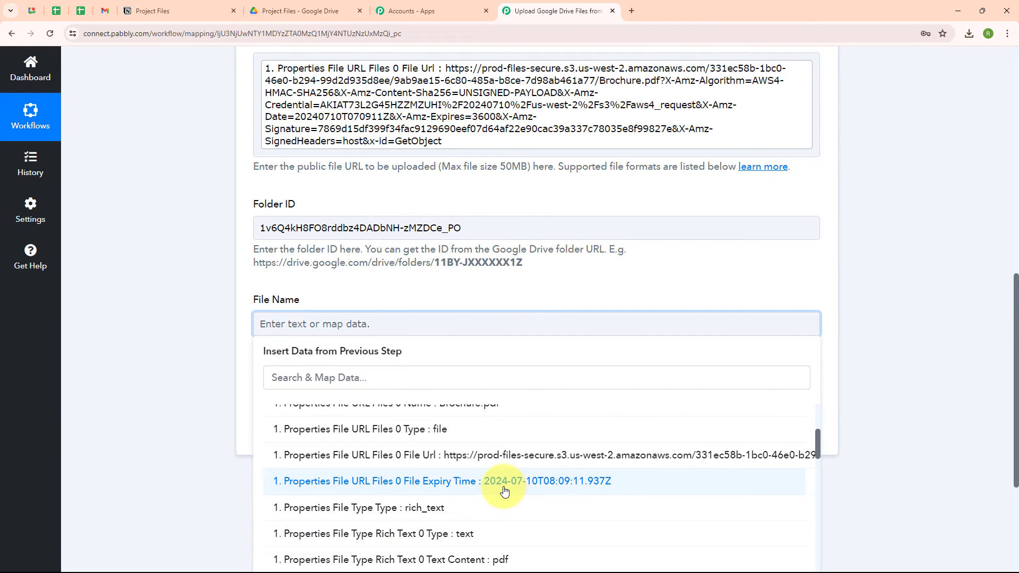
scroll(504, 490, "down", 3)
scroll(504, 490, "down", 8)
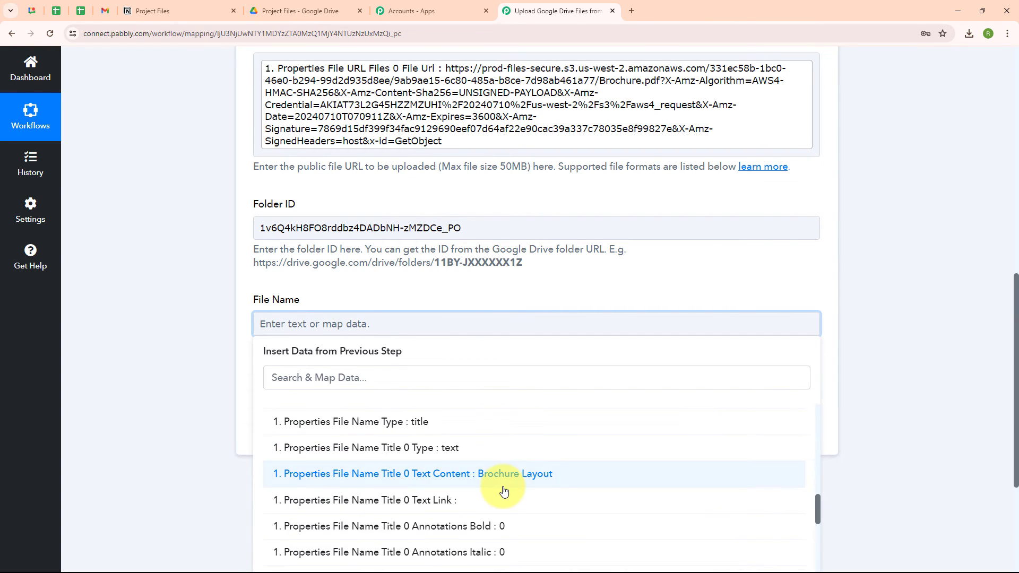
scroll(504, 491, "down", 5)
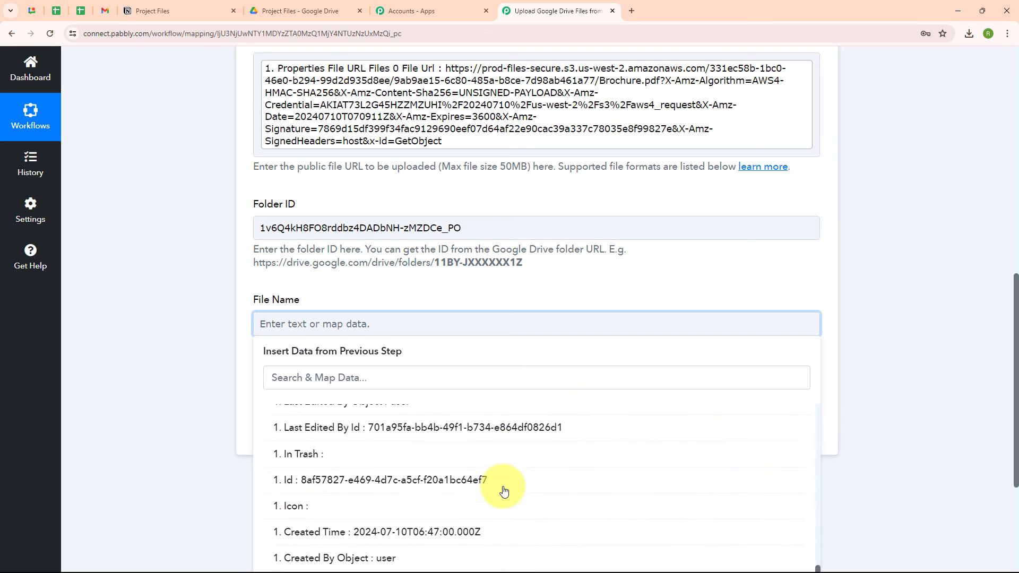
scroll(502, 491, "up", 4)
left_click(486, 426)
left_click(197, 332)
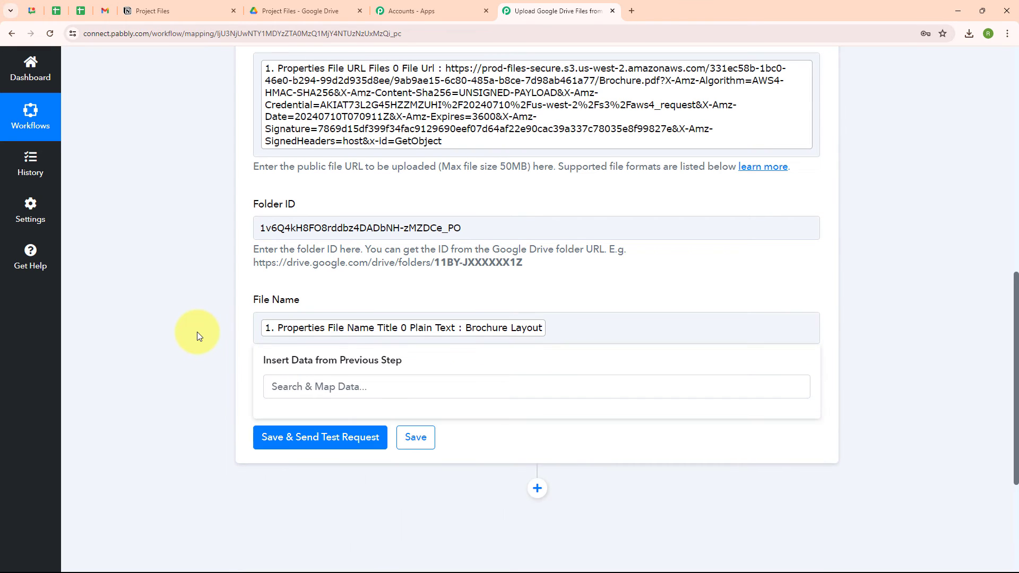
scroll(505, 383, "up", 3)
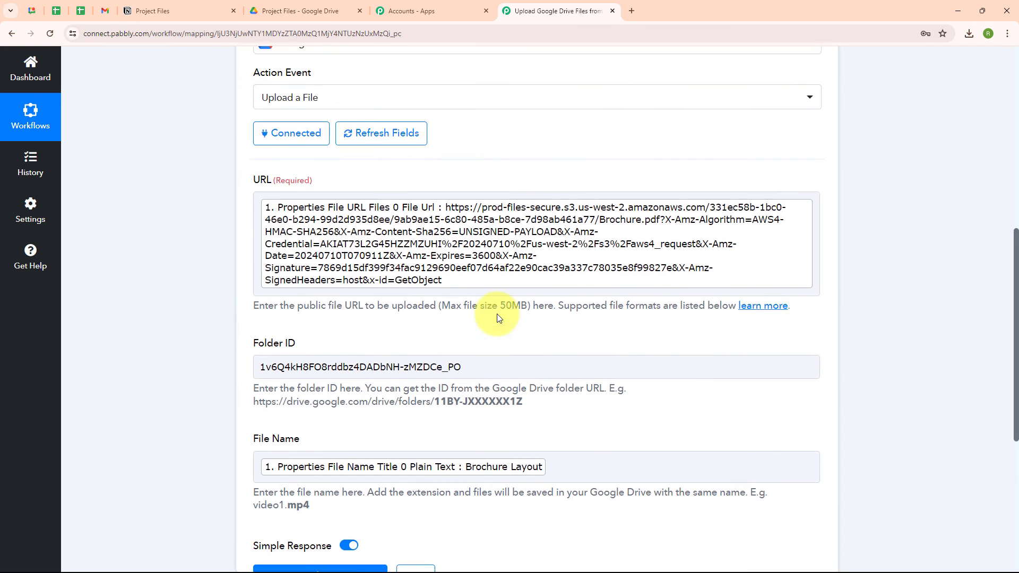
scroll(497, 315, "down", 3)
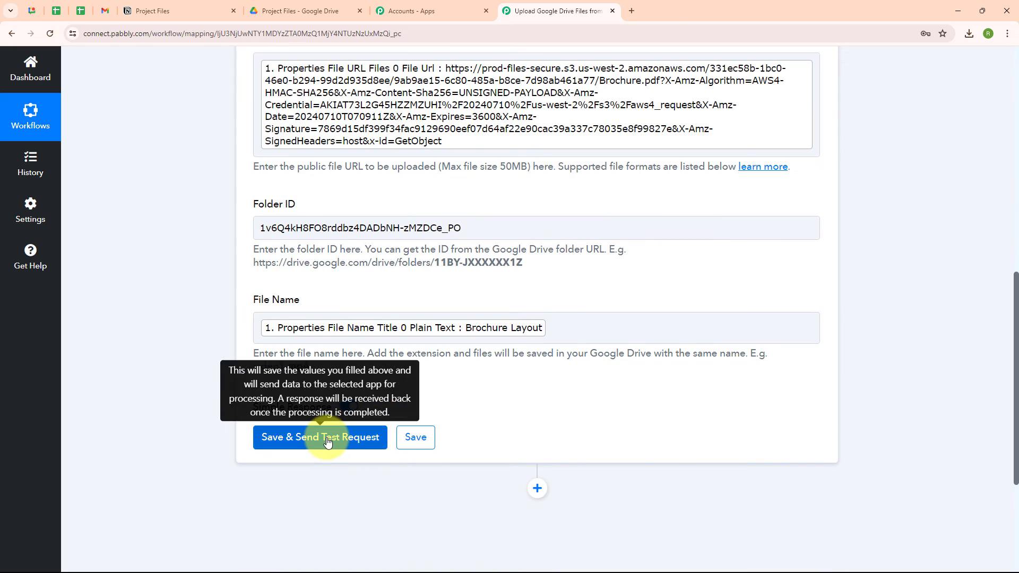
Save the upload action with a test request, and check the Google Drive Project Files folder for the Brochure Layout file.
left_click(328, 442)
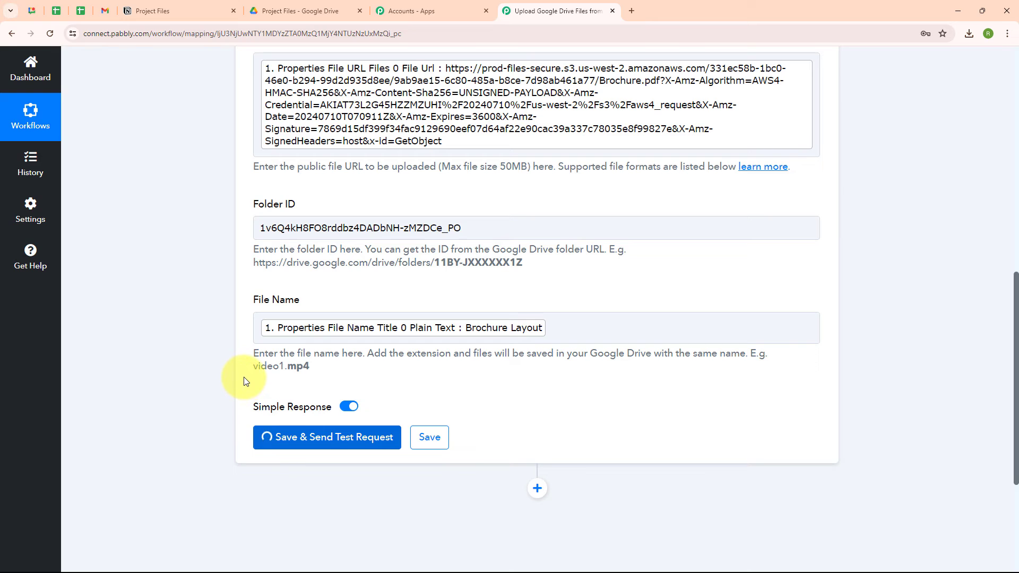
scroll(764, 439, "down", 2)
scroll(764, 440, "down", 3)
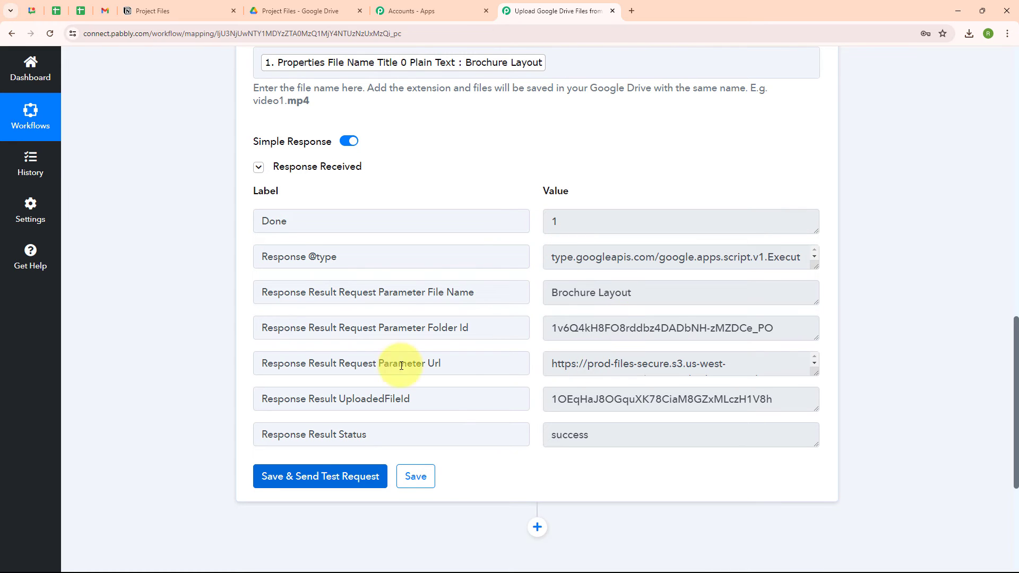
left_click(314, 4)
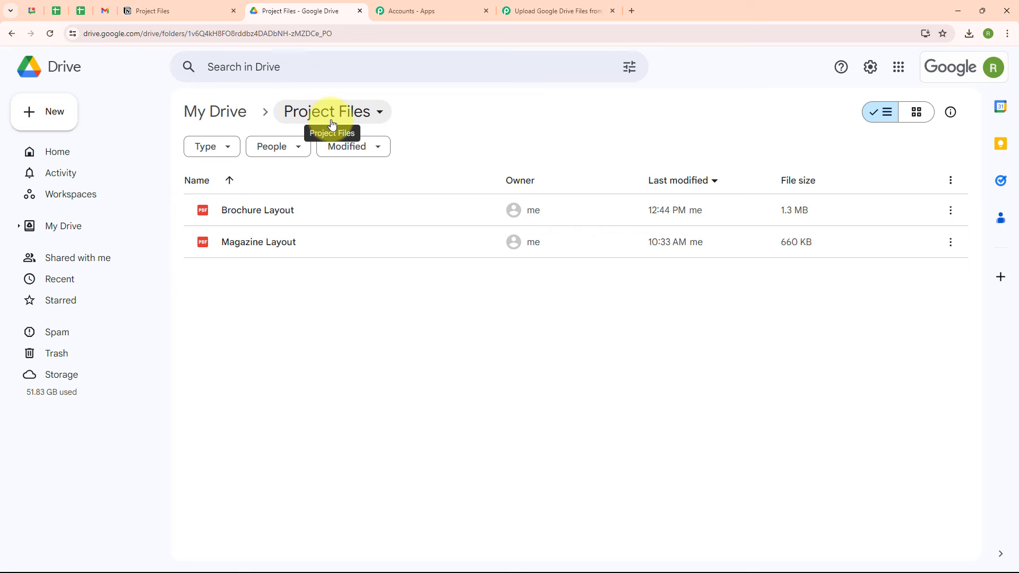
left_click(557, 10)
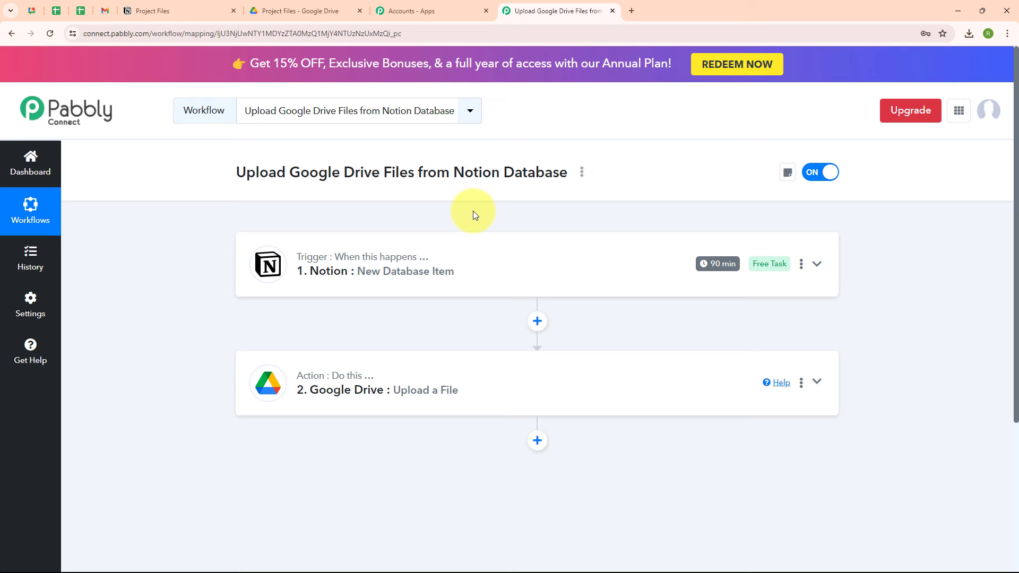
Switch to Notion and add a new item named "Clothing Logo" to the Project Files database.
left_click(179, 6)
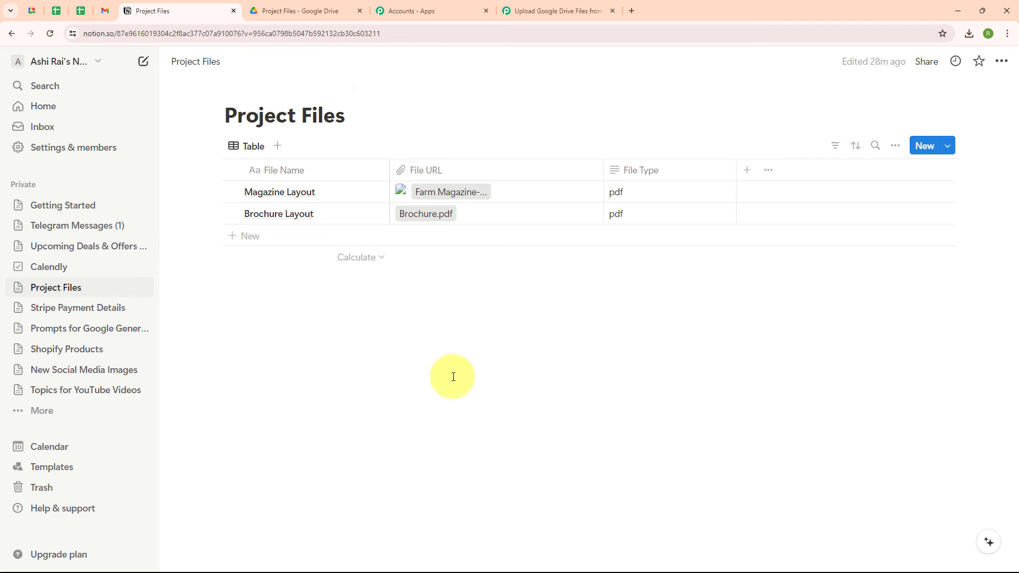
left_click(295, 243)
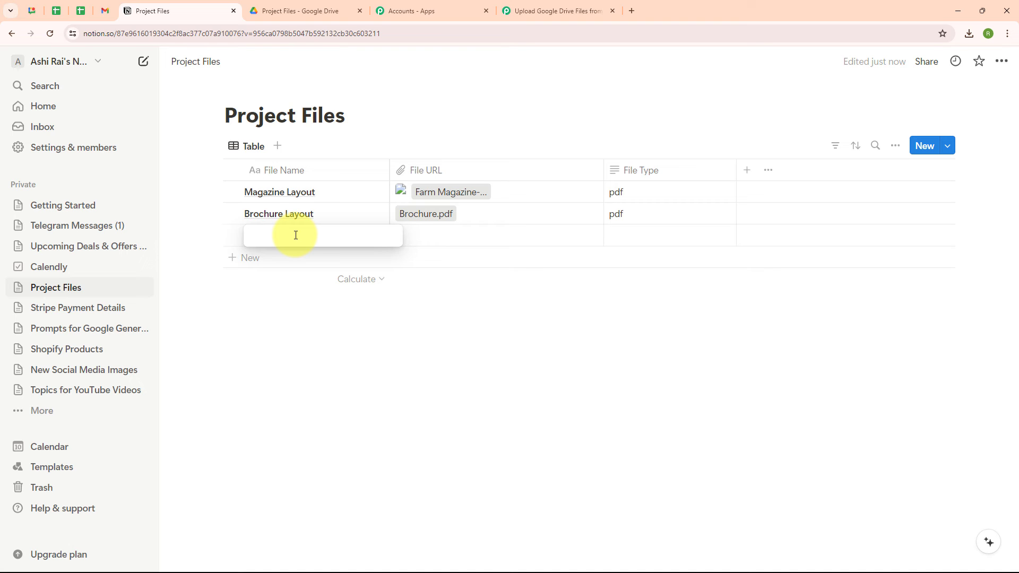
type("Clothing Logo")
Attach the logo image from the computer to the Clothing Logo item's File URL and set its File Type to png.
left_click(468, 234)
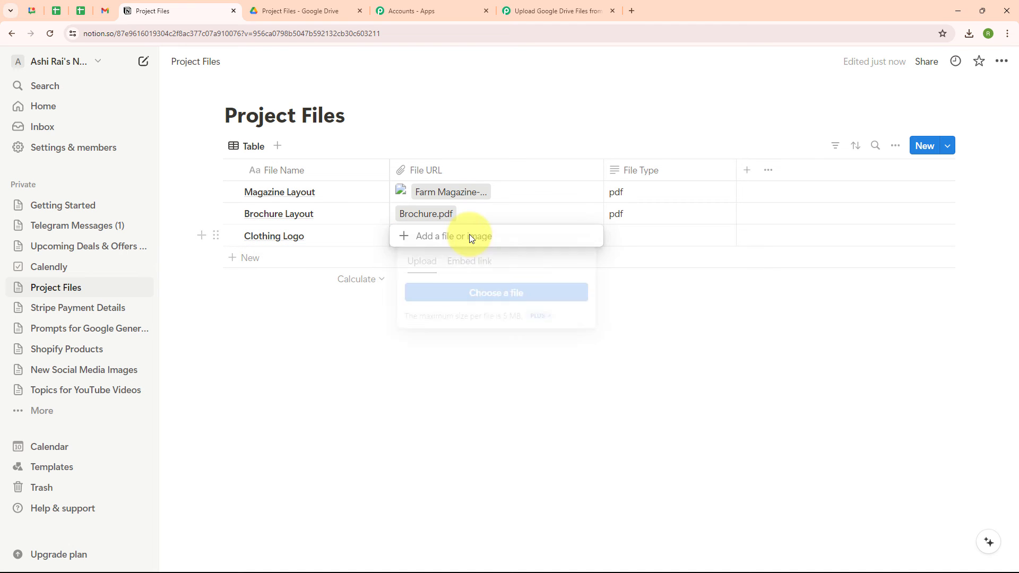
left_click(484, 300)
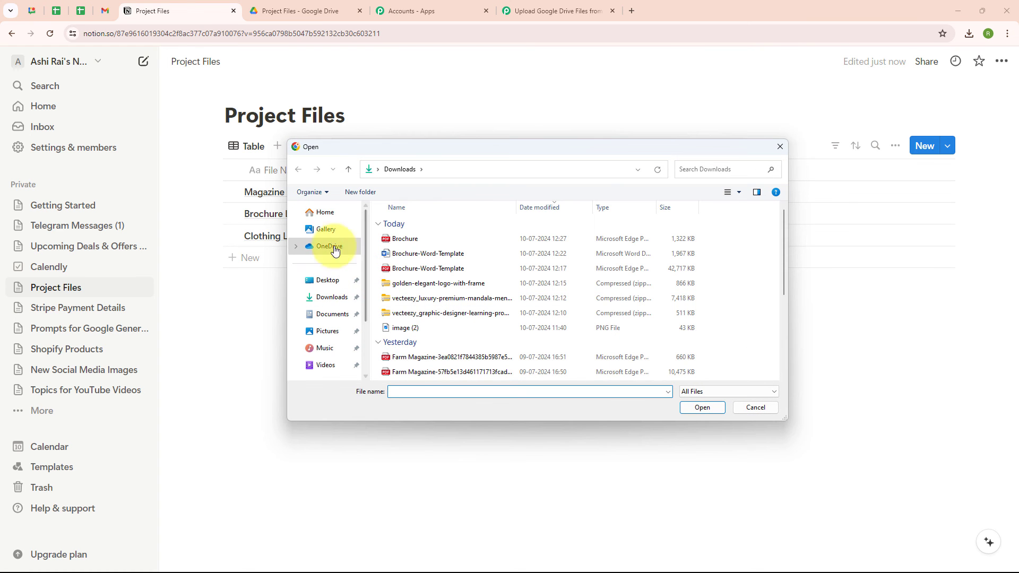
left_click(328, 290)
double_click(478, 298)
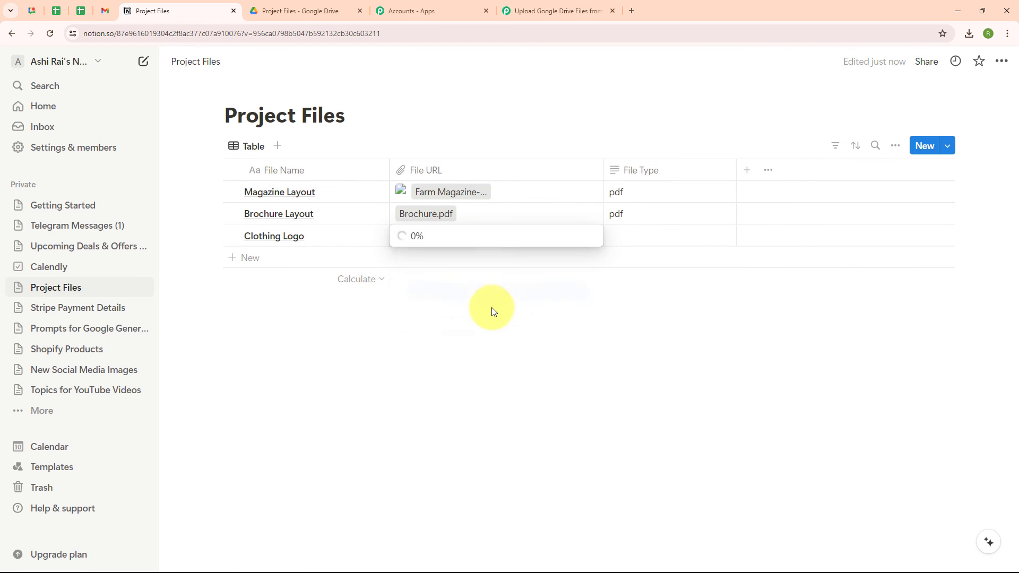
left_click(657, 240)
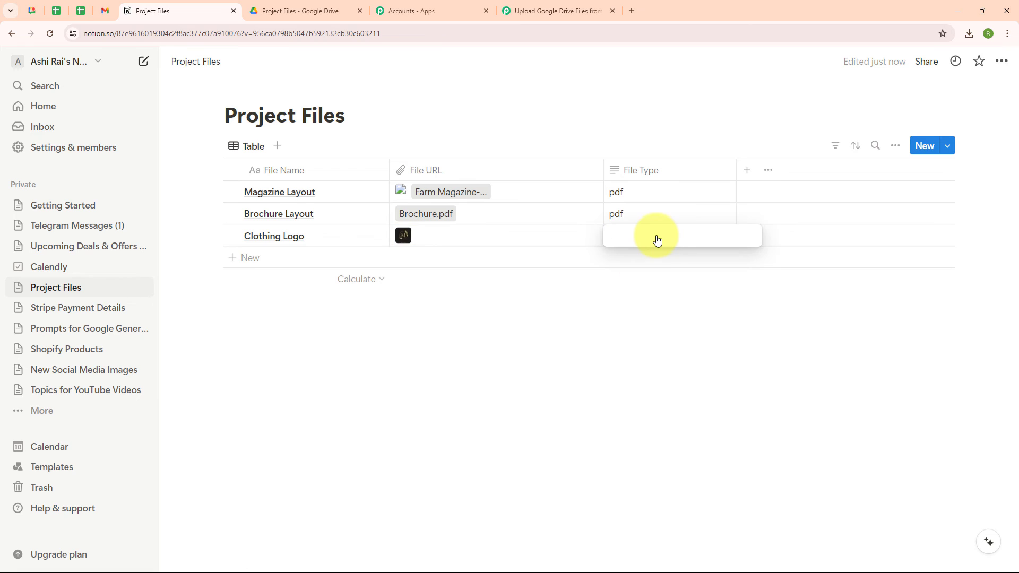
type("png")
left_click(229, 299)
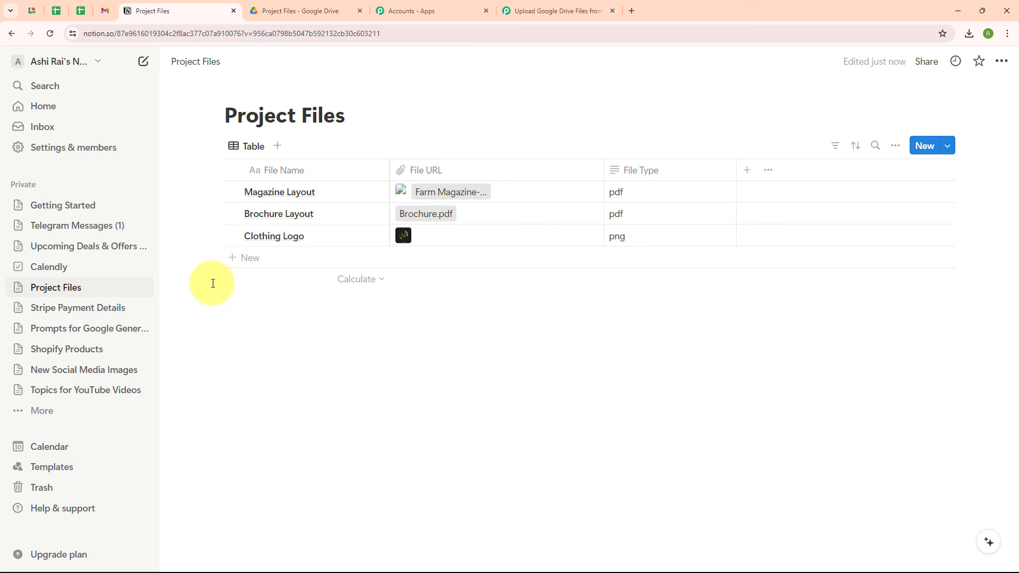
Switch to Google Drive and reload the Project Files folder to check for the Clothing Logo upload.
left_click(287, 7)
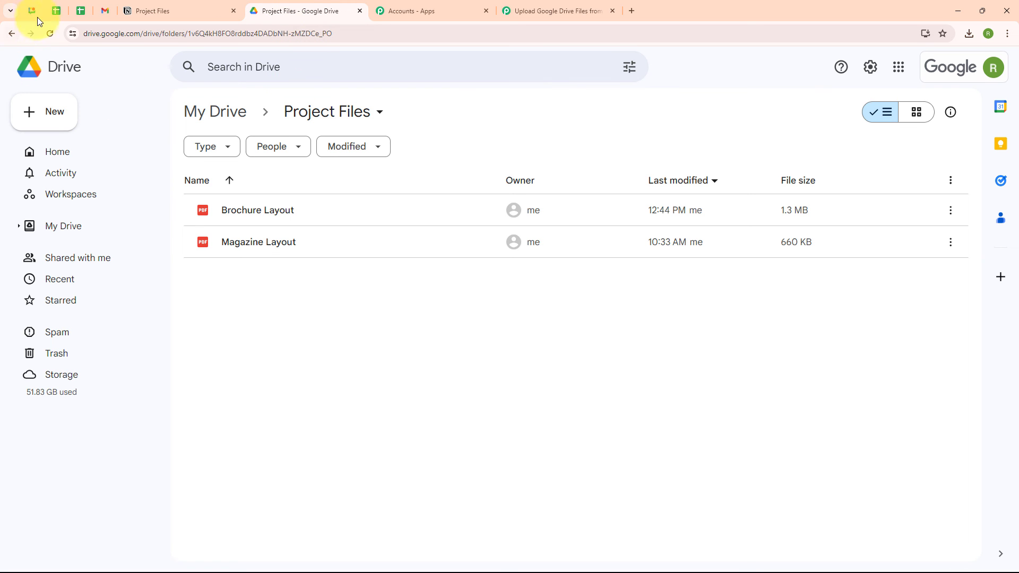
left_click(47, 38)
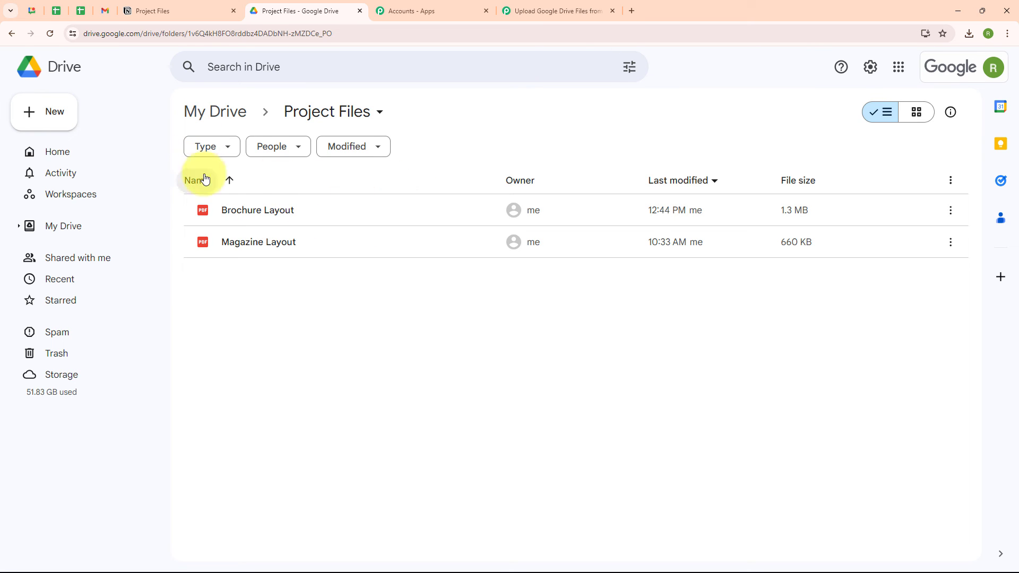
left_click(547, 5)
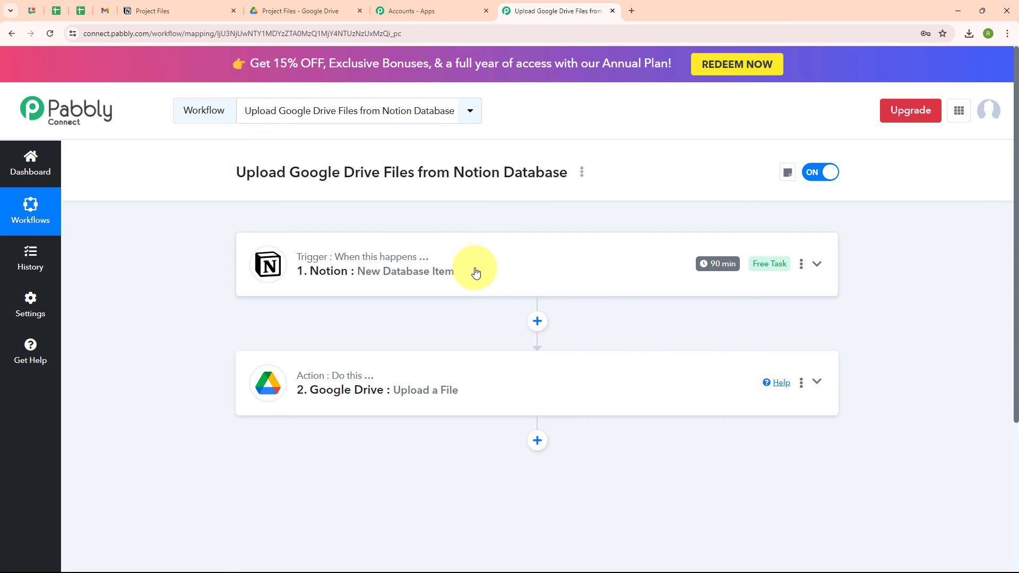
left_click(294, 7)
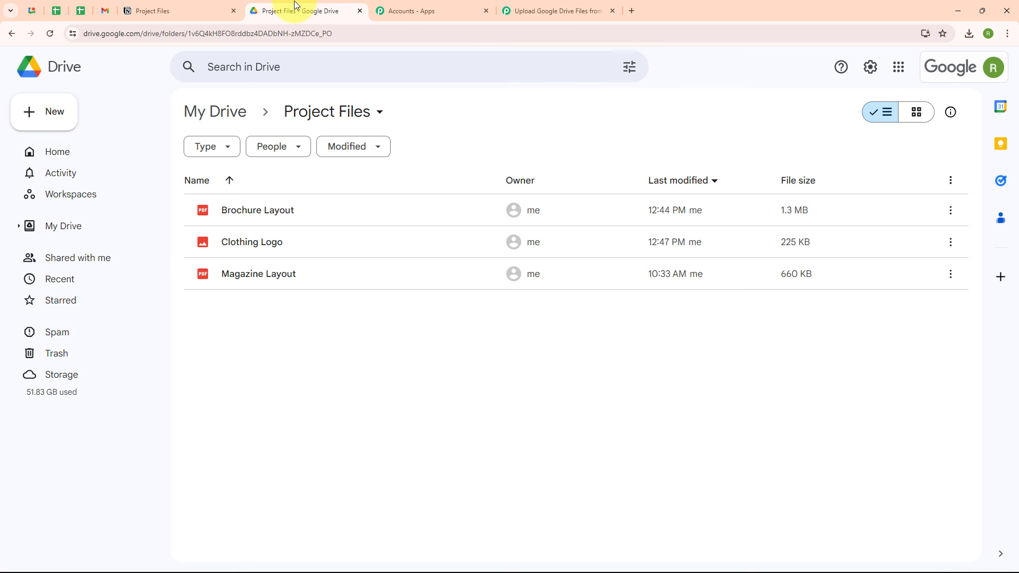
Preview the Clothing Logo file in Google Drive, close the preview, and return to the Pabbly Connect workflow.
double_click(253, 243)
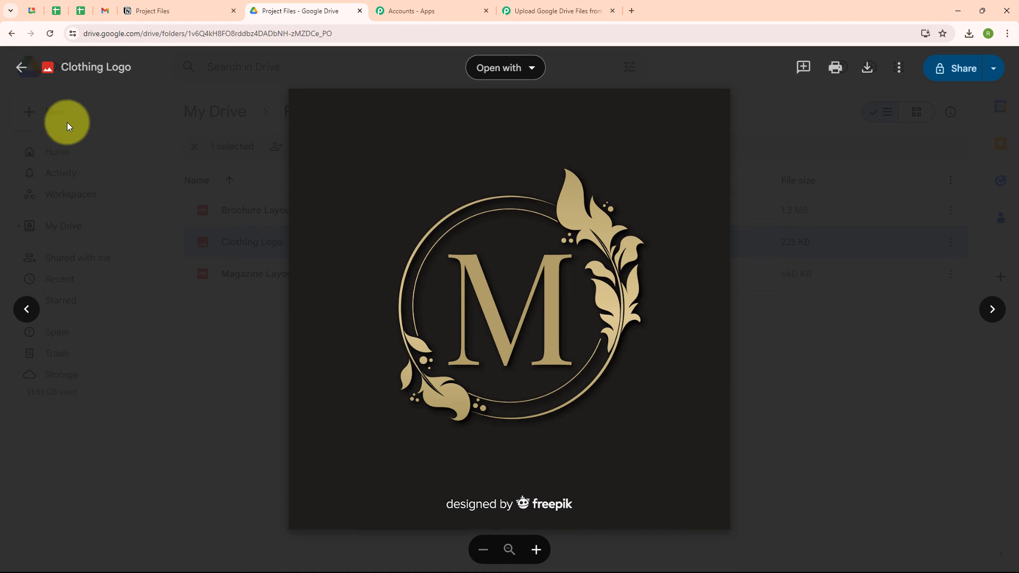
left_click(19, 68)
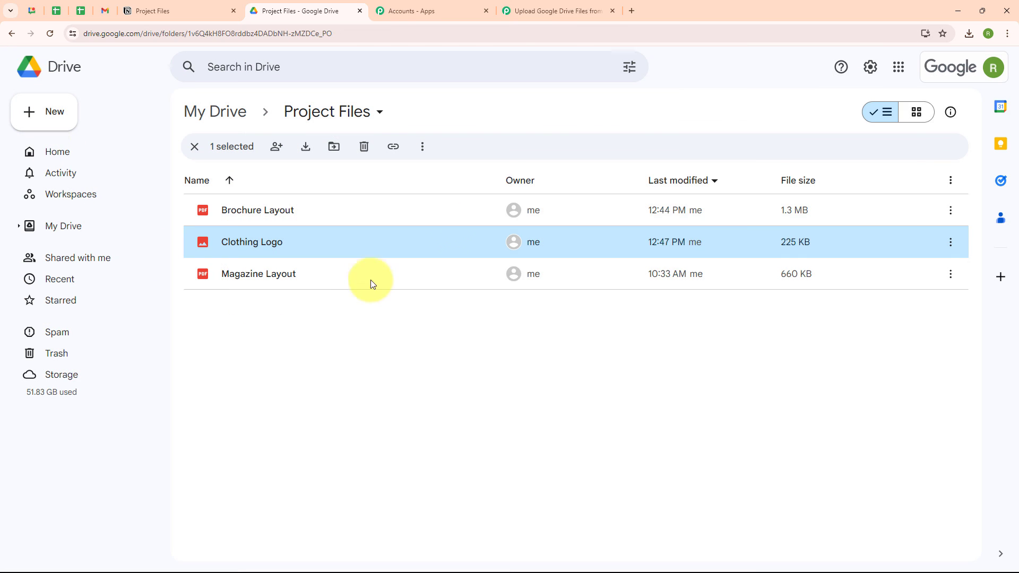
left_click(552, 12)
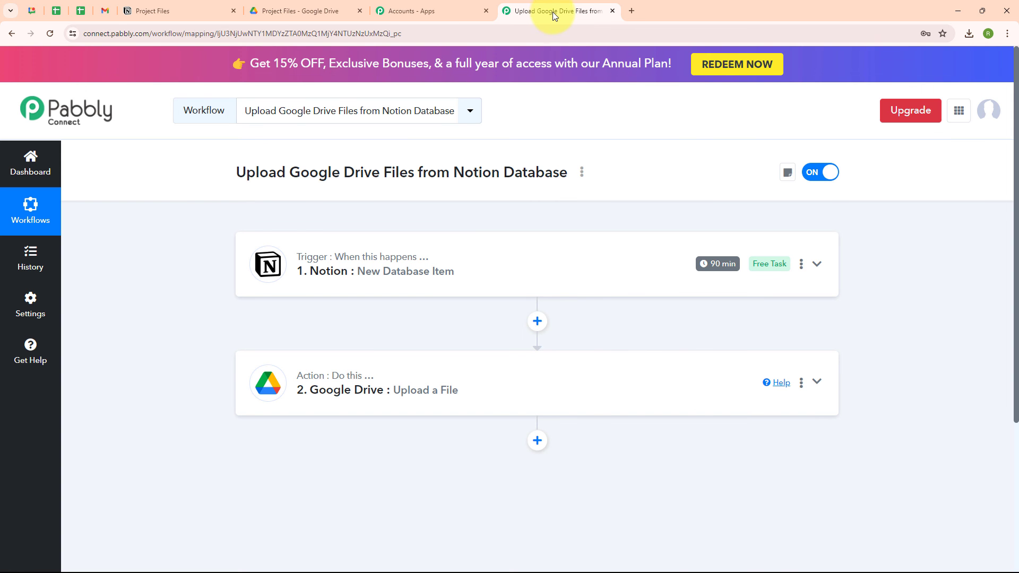